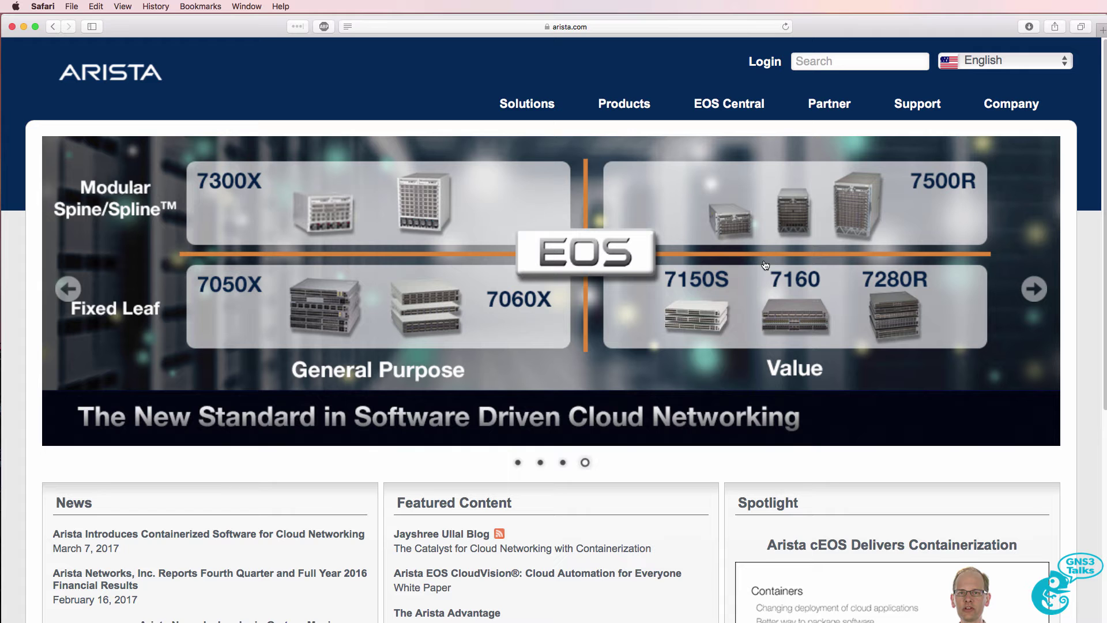
# Scroll the Arista page down and then back up to the top
pyautogui.scroll(-1, 1105, 278)
pyautogui.moveTo(1105, 278); pyautogui.dragTo(1105, 296)
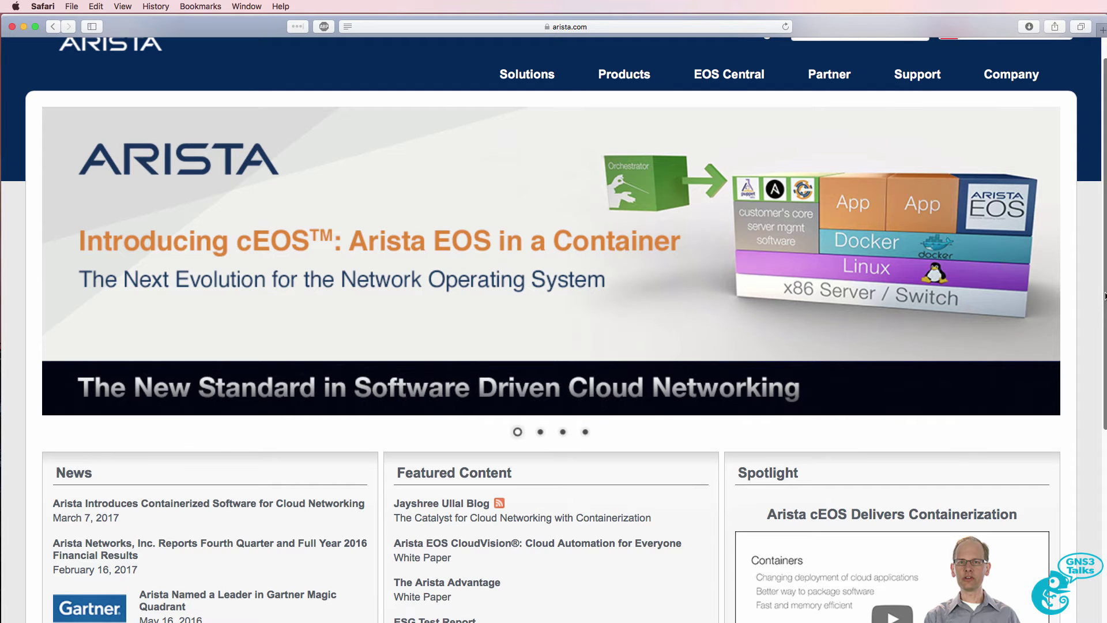
pyautogui.scroll(1, 346, 271)
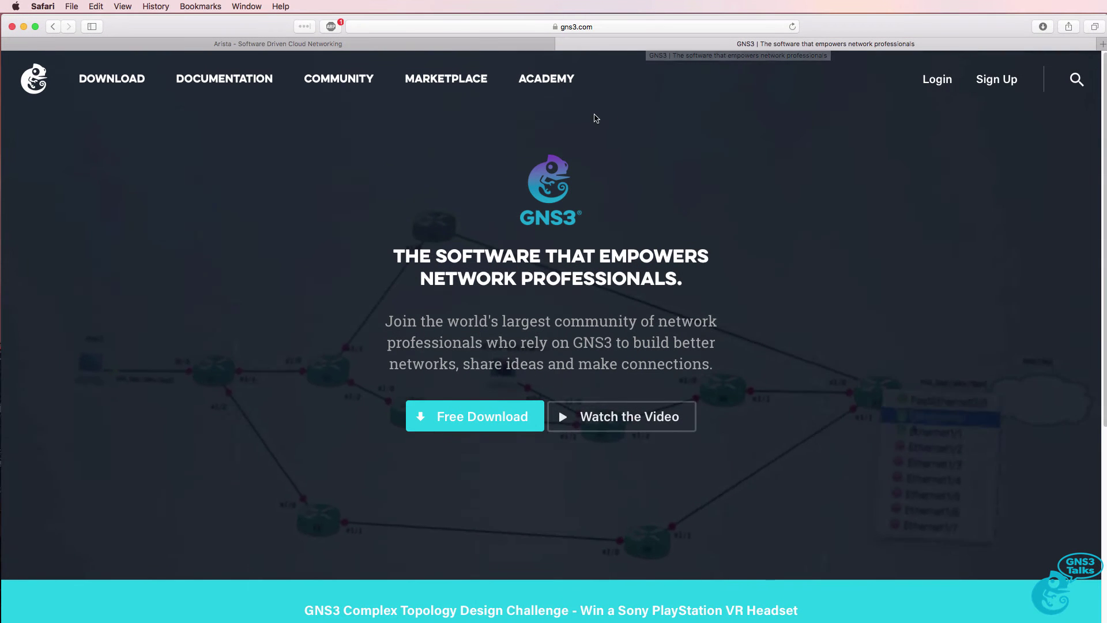
# Search the GNS3 Marketplace appliances for 'ari' and download the Arista vEOS template
pyautogui.click(456, 79)
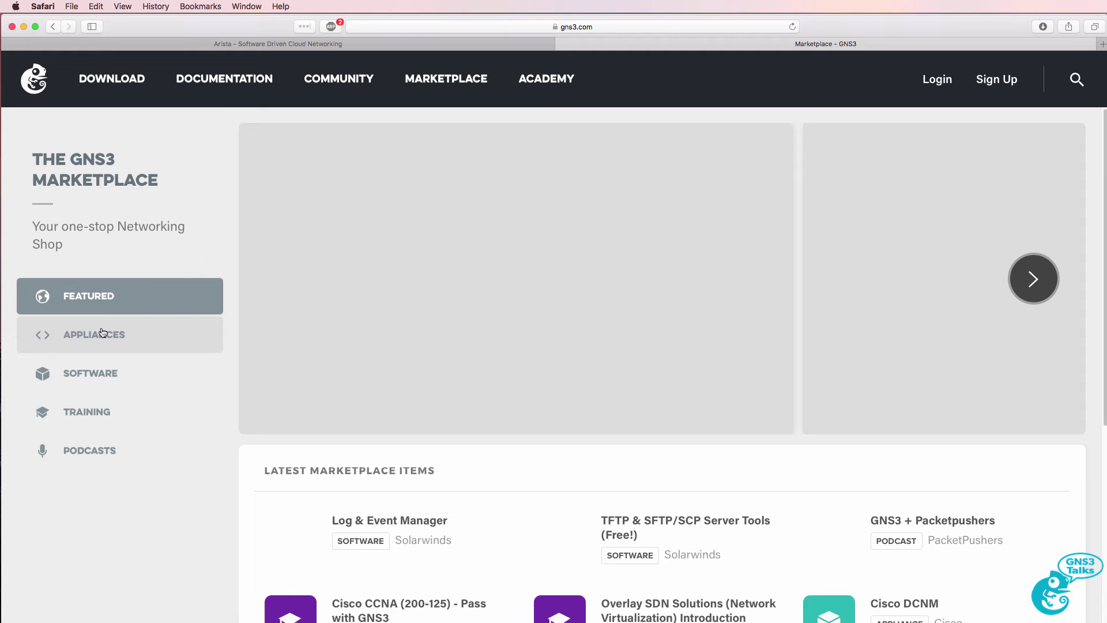
pyautogui.click(102, 333)
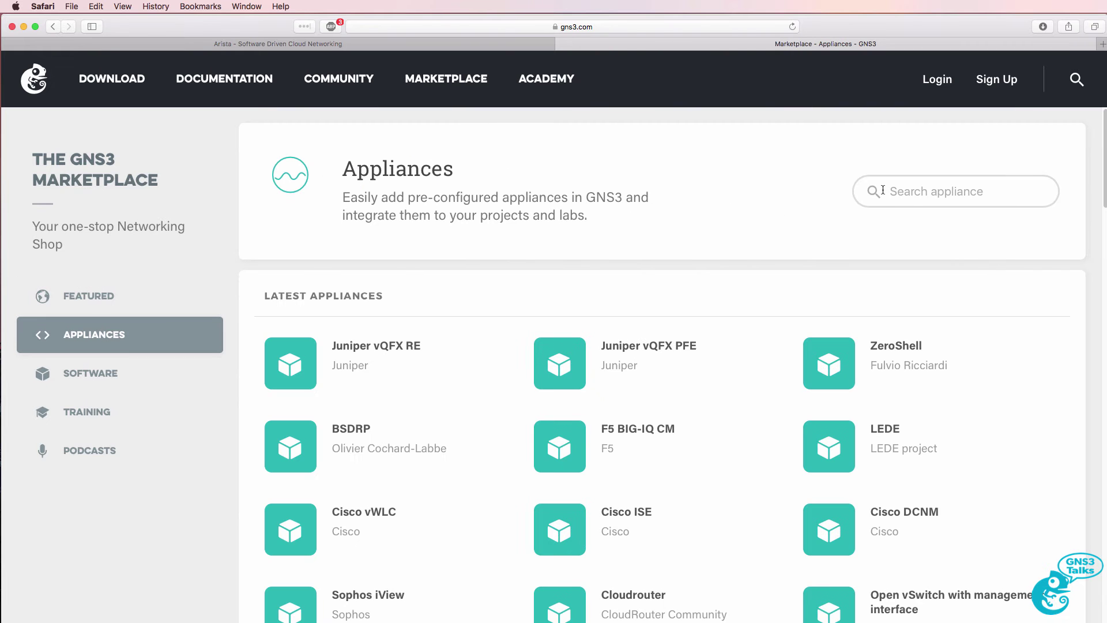
pyautogui.click(925, 190)
pyautogui.write('ari')
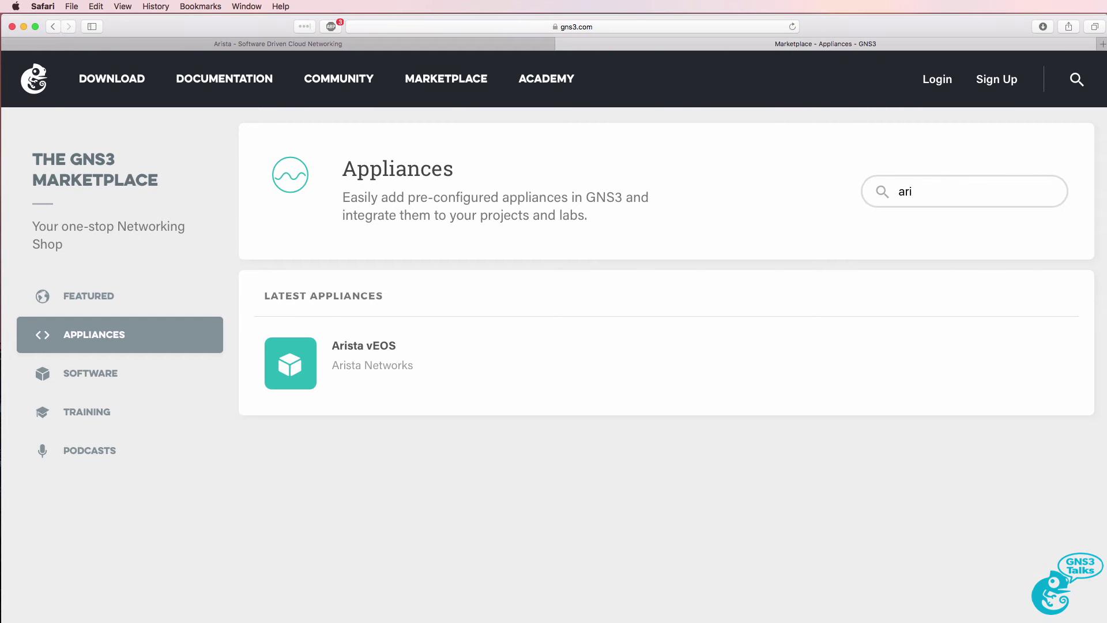
pyautogui.click(349, 355)
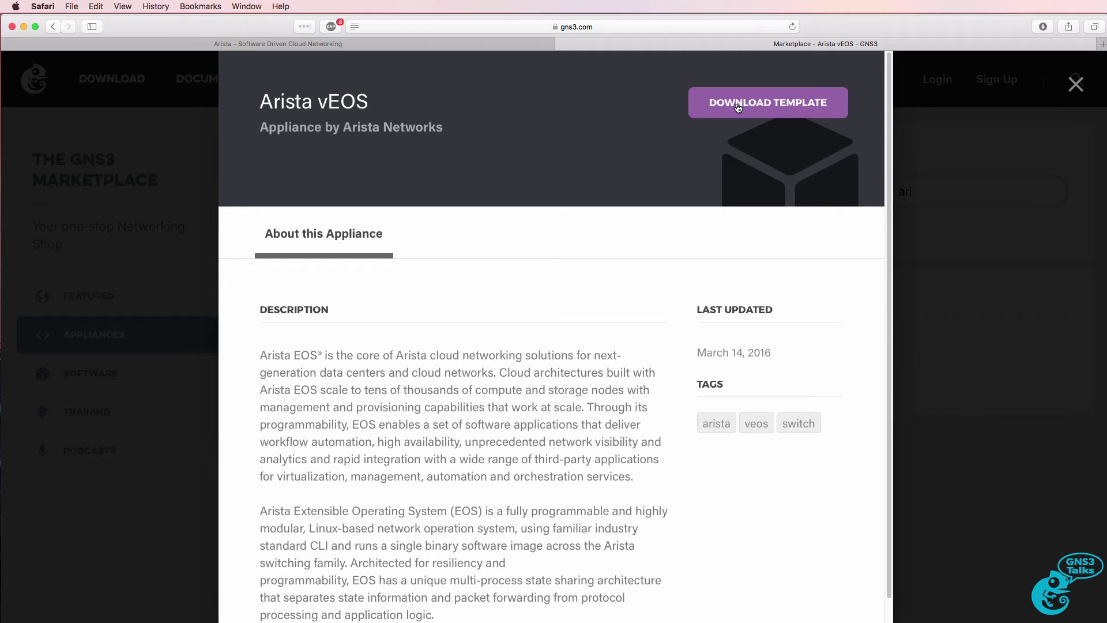
pyautogui.click(738, 107)
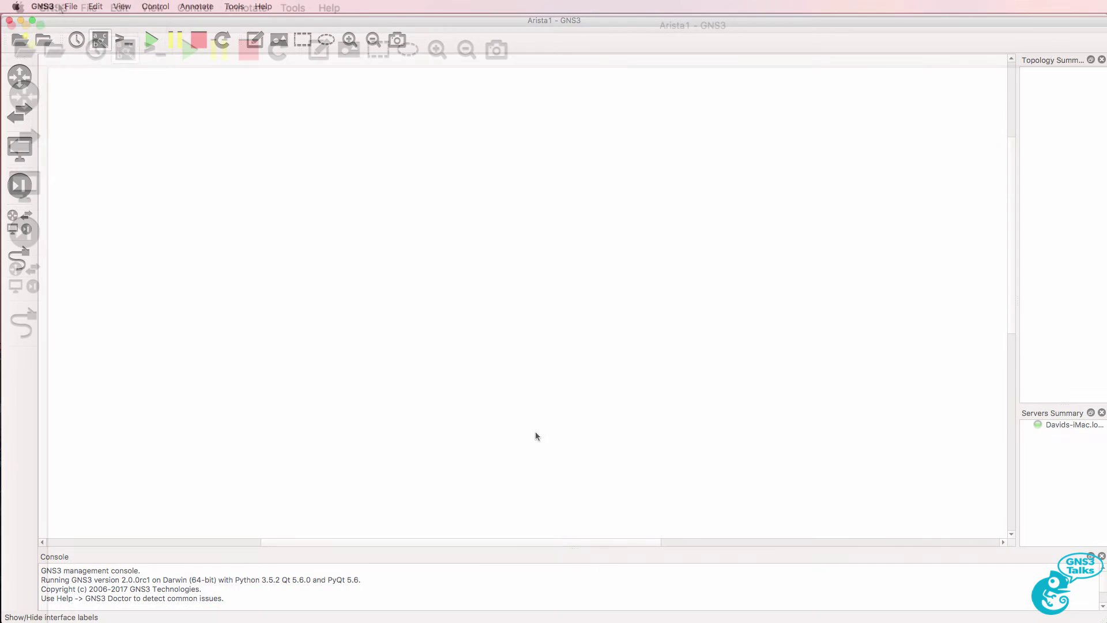
# Check in About GNS3 that the installed version is 2.0.0rc1
pyautogui.click(53, 8)
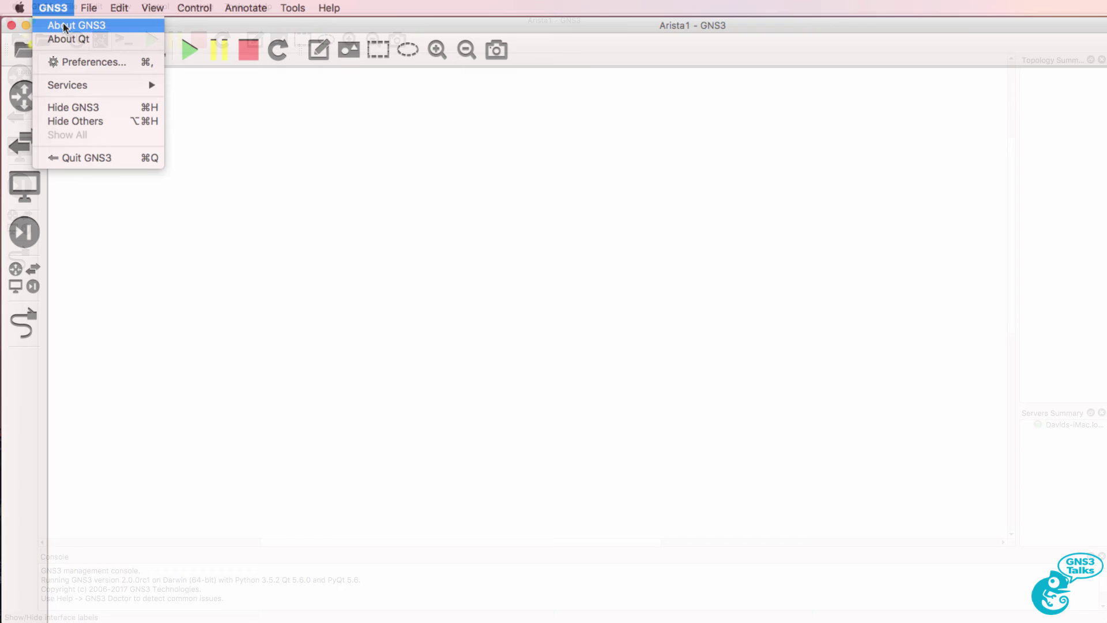
pyautogui.press('Return')
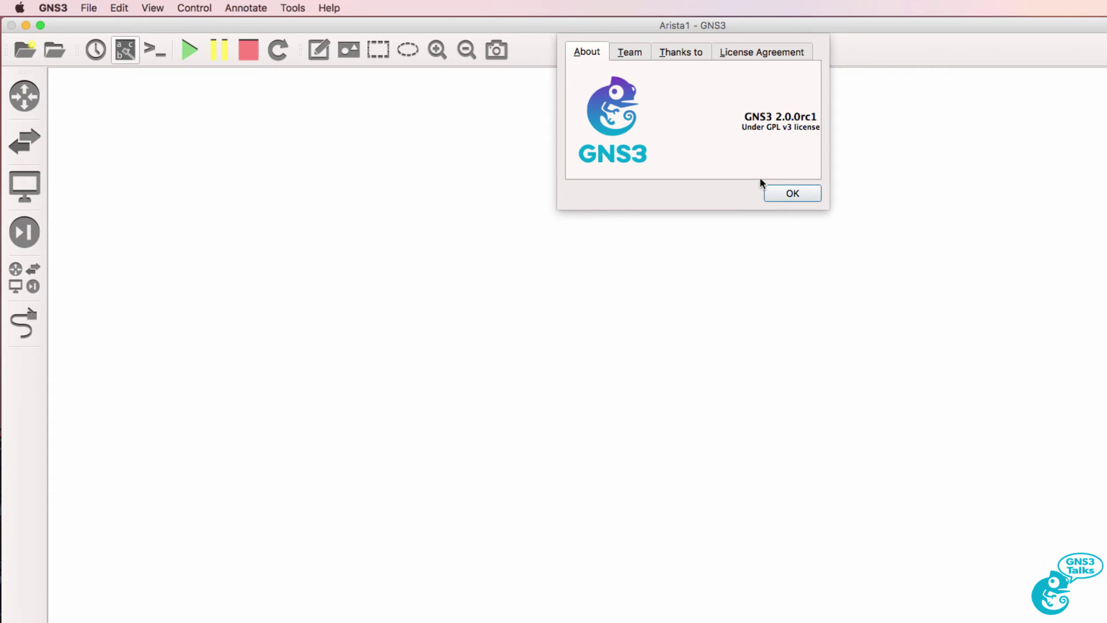
pyautogui.click(793, 195)
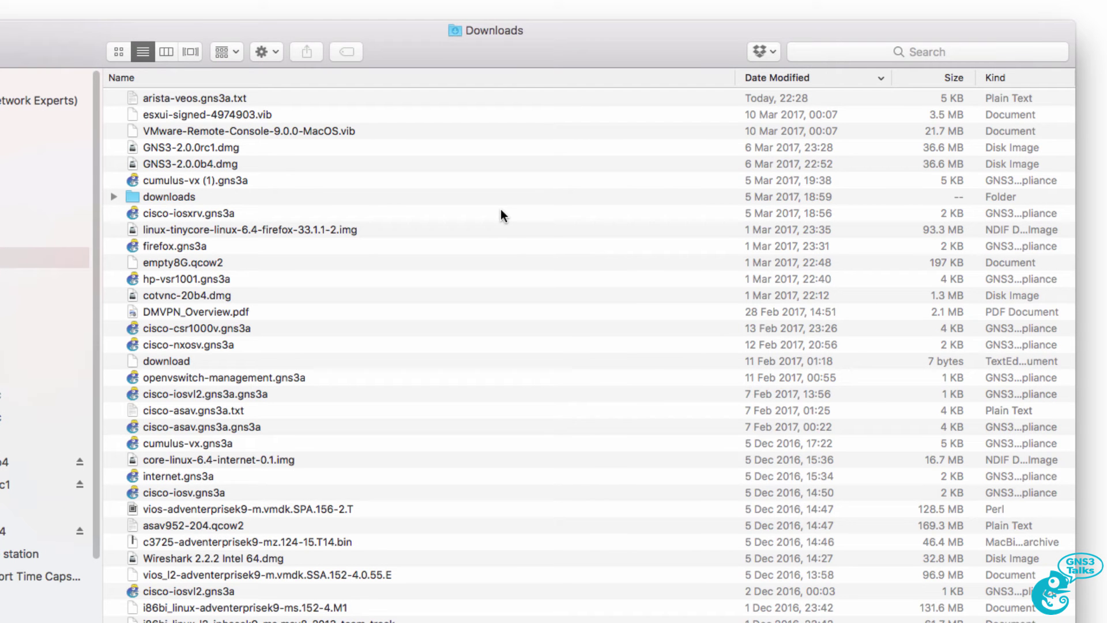
# Rename arista-veos.gns3a.txt to arista-veos.gns3a, confirming the .gns3a extension
pyautogui.click(248, 99)
pyautogui.press('Return')
pyautogui.press('Down')
pyautogui.press('BackSpace')
pyautogui.press('BackSpace')
pyautogui.press('BackSpace')
pyautogui.press('BackSpace')
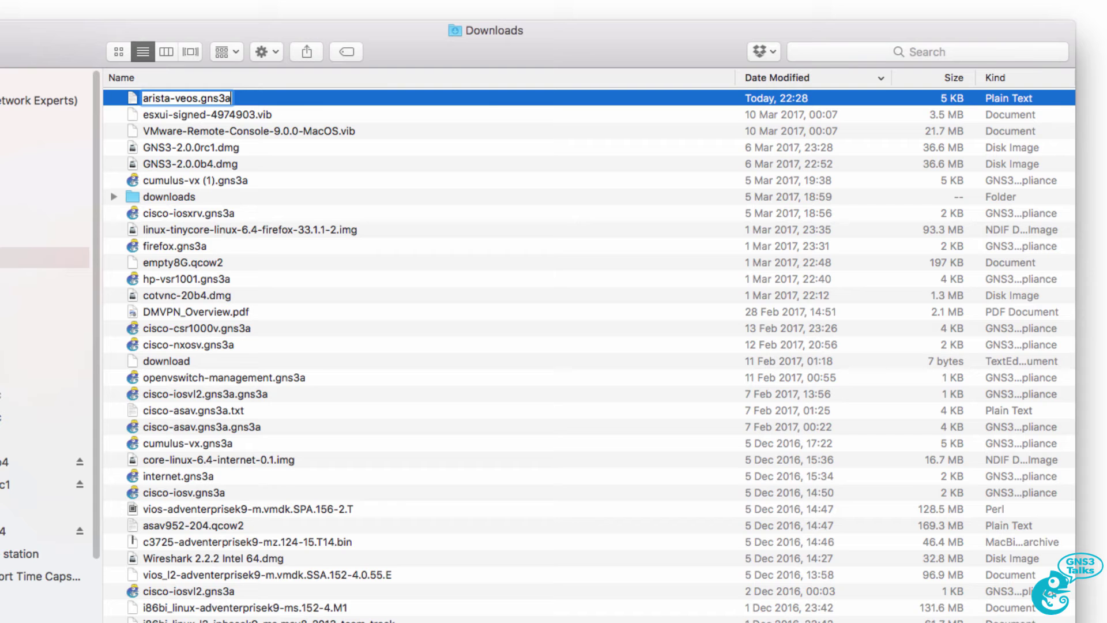
pyautogui.press('Return')
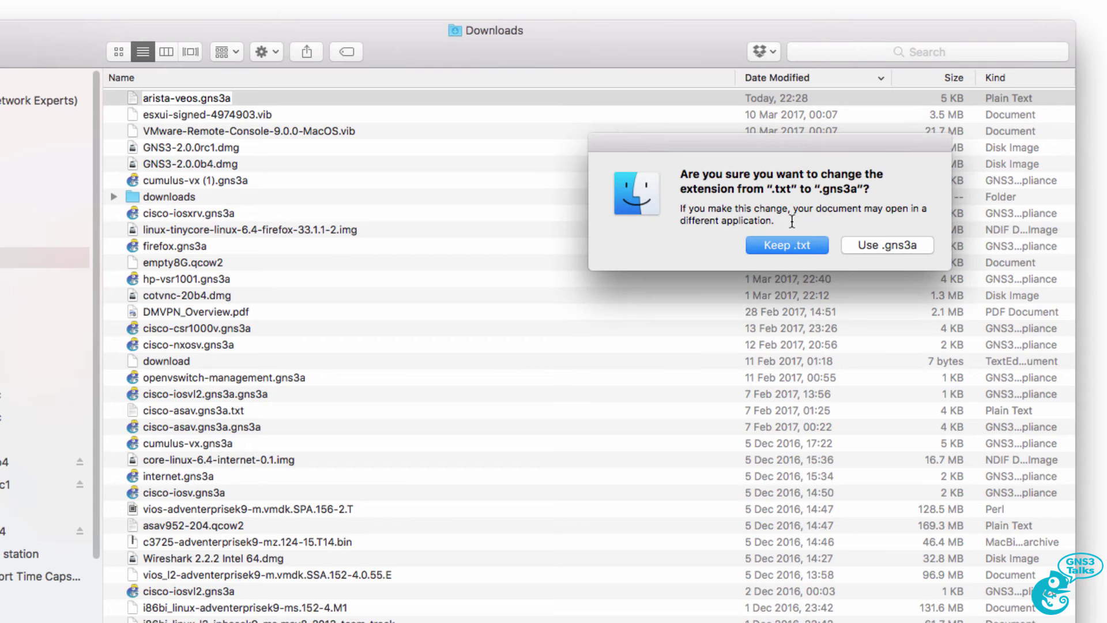
pyautogui.click(899, 246)
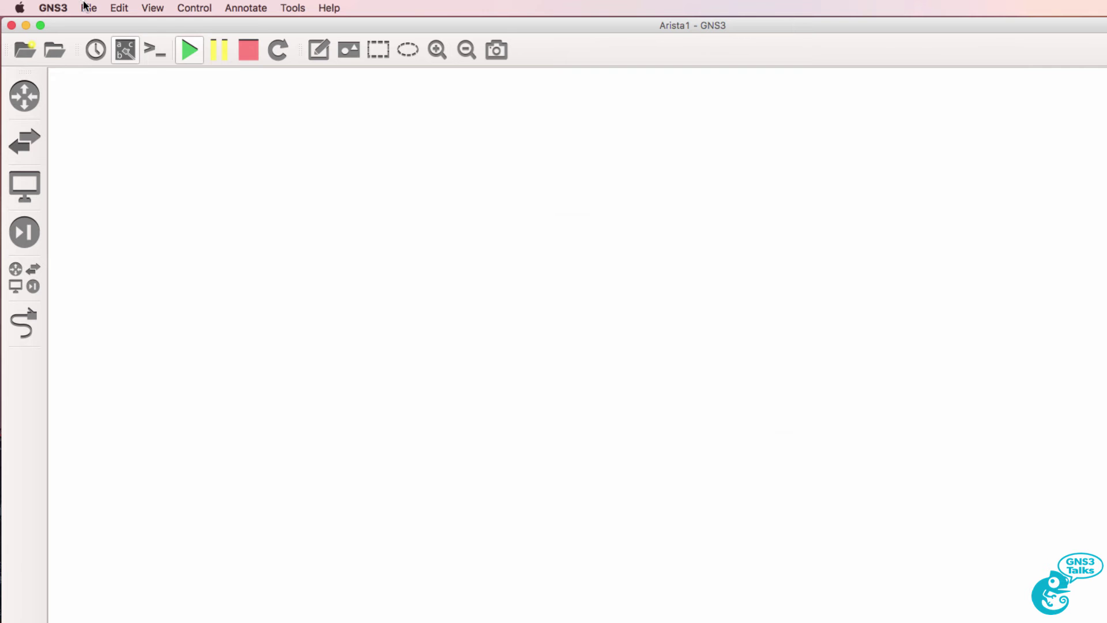
# Import the arista-veos.gns3a appliance template into GNS3
pyautogui.click(89, 8)
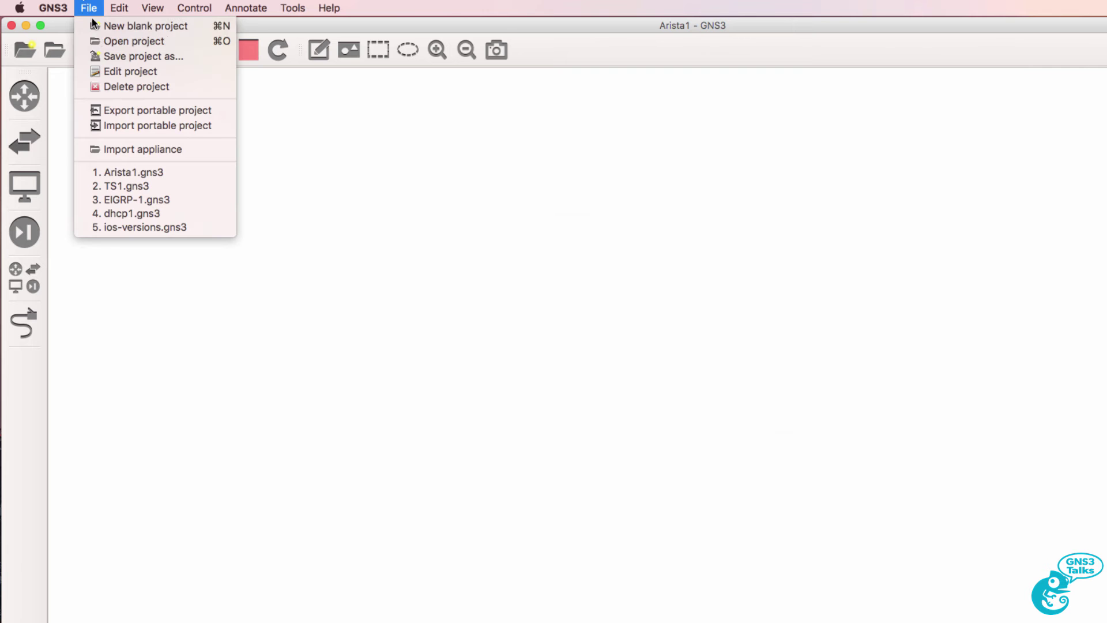
pyautogui.click(139, 148)
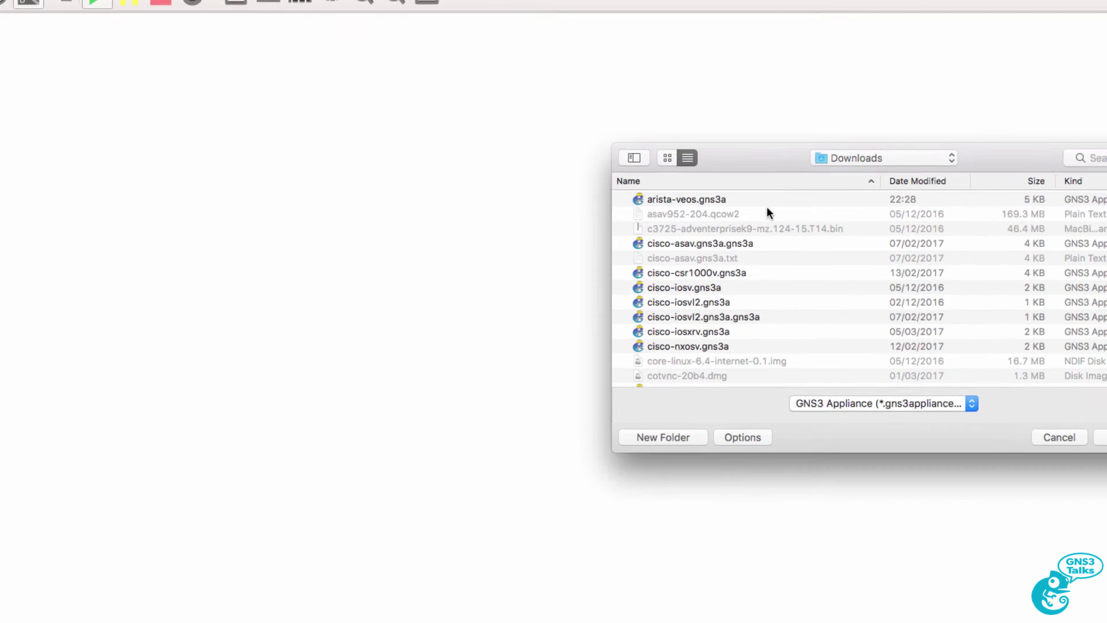
pyautogui.click(767, 205)
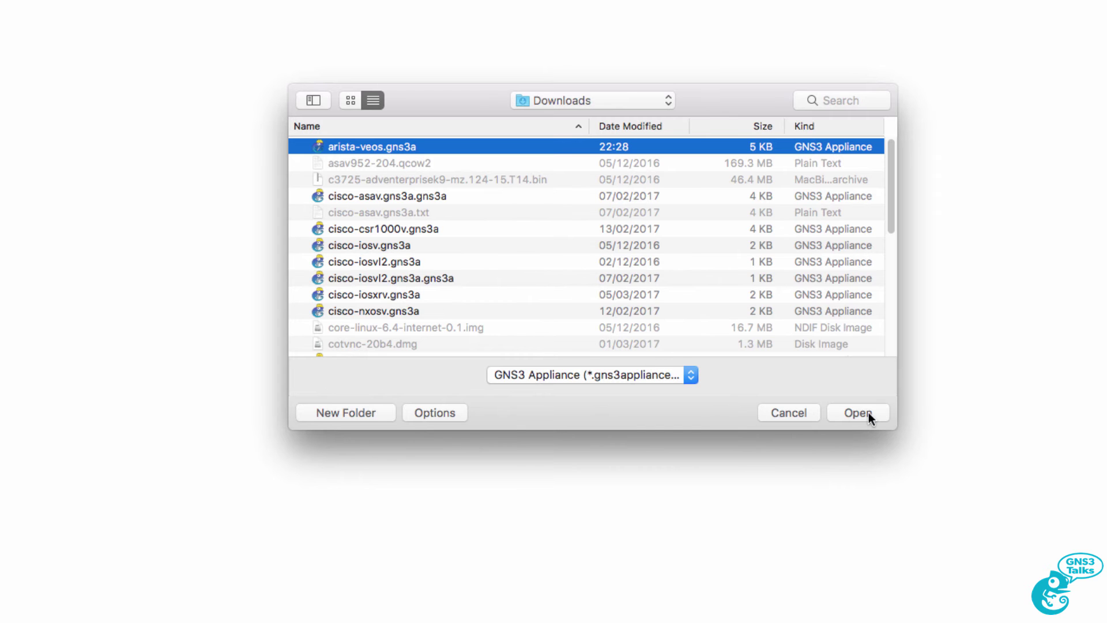
pyautogui.click(858, 413)
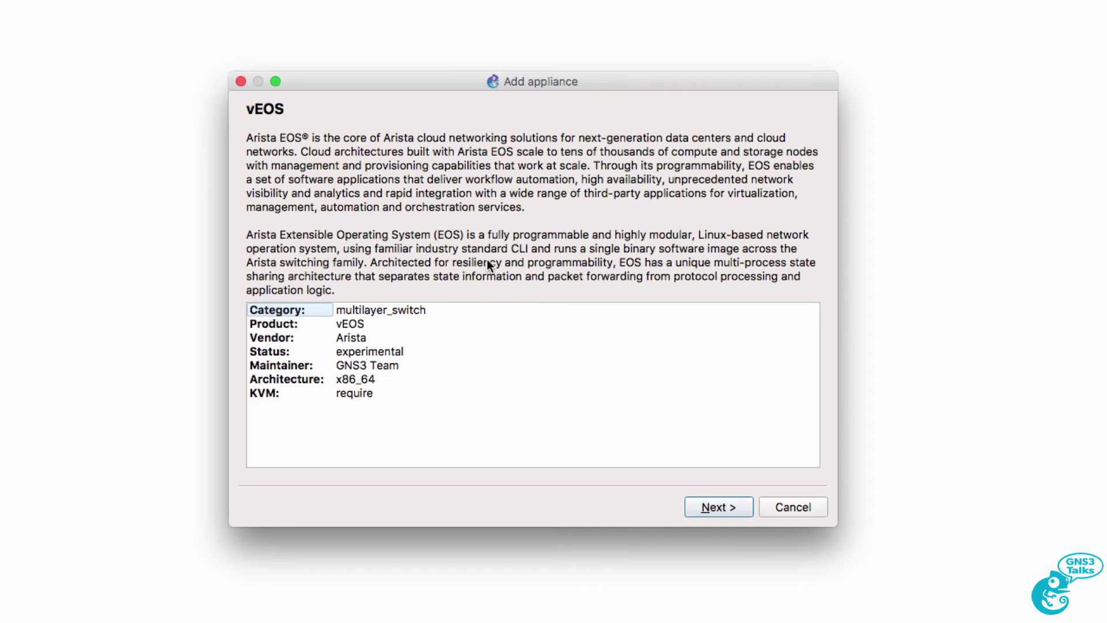
# Review the vEOS details (multilayer_switch, Arista, x86_64, KVM required) and minimize the GNS3 VM window
pyautogui.click(396, 314)
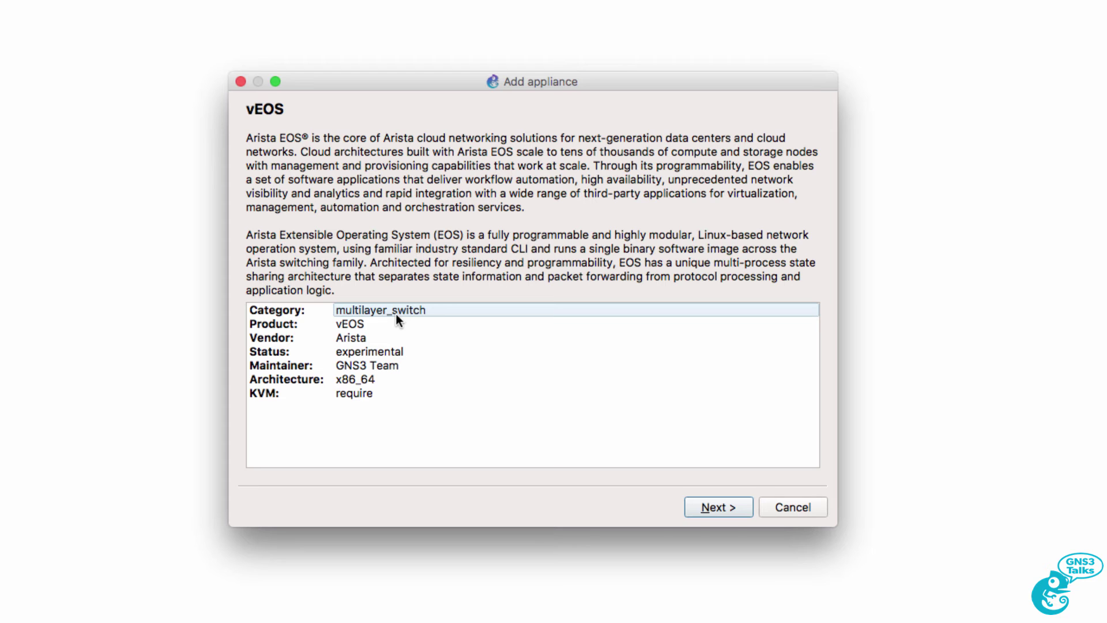
pyautogui.click(383, 328)
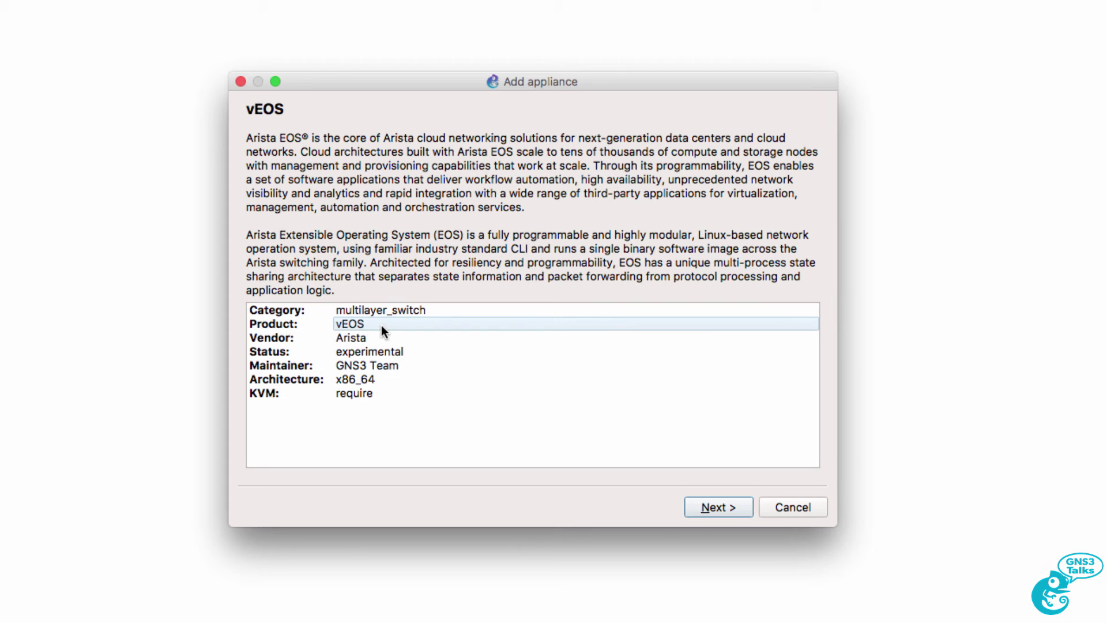
pyautogui.click(381, 341)
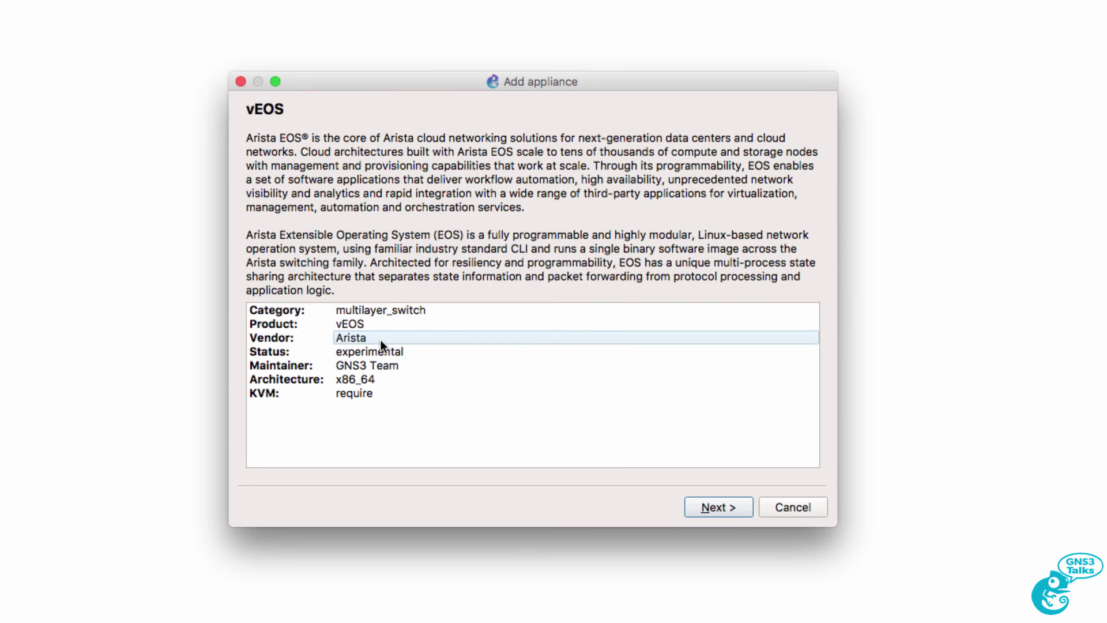
pyautogui.click(396, 368)
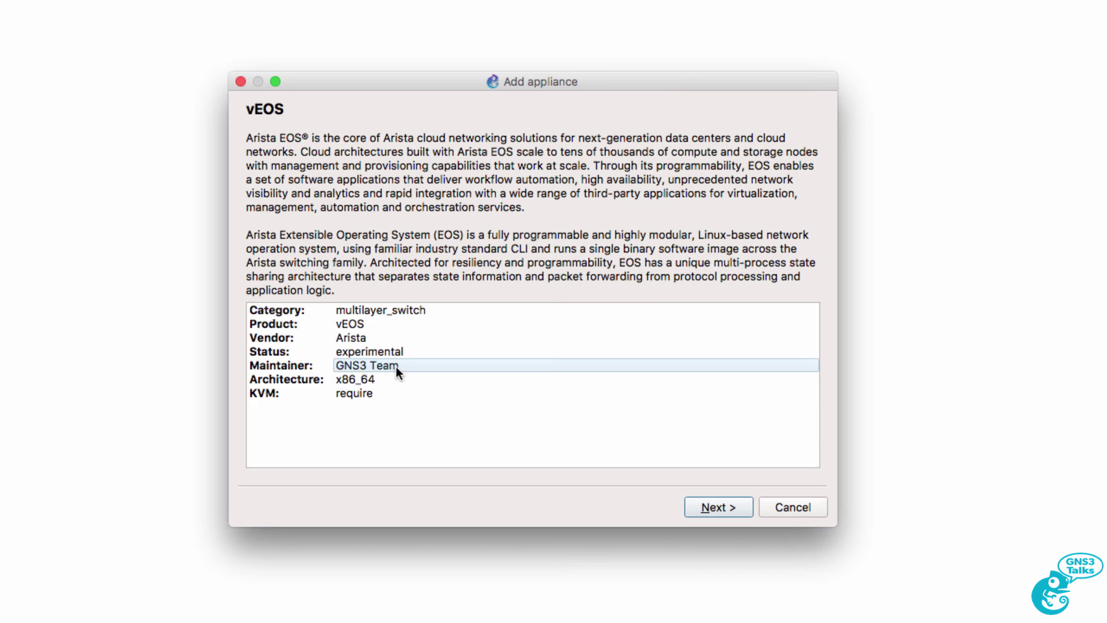
pyautogui.click(398, 381)
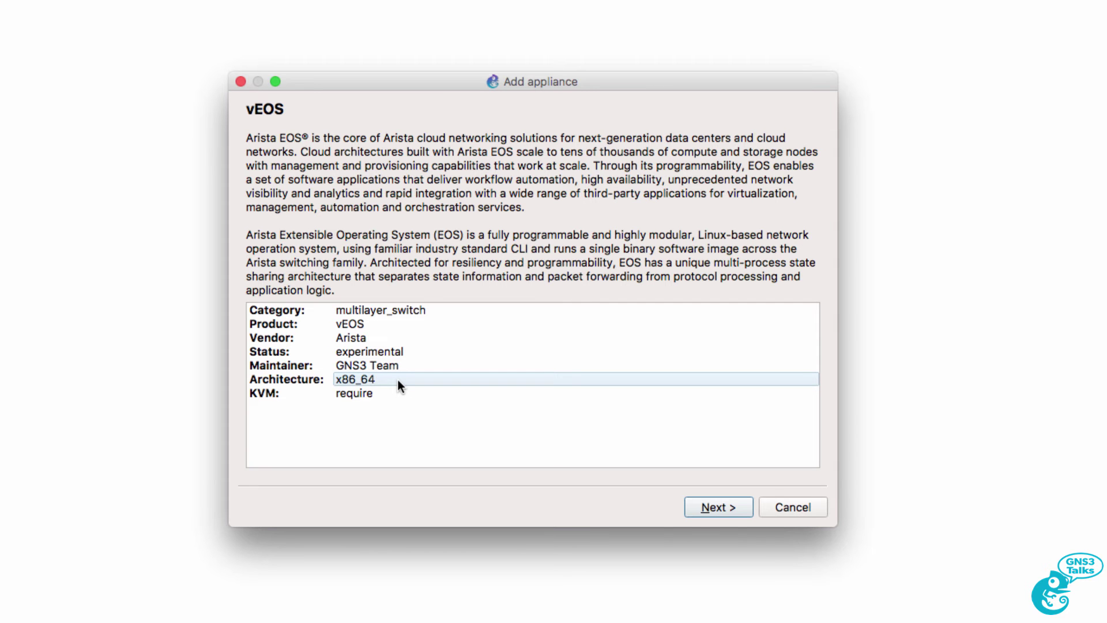
pyautogui.click(396, 393)
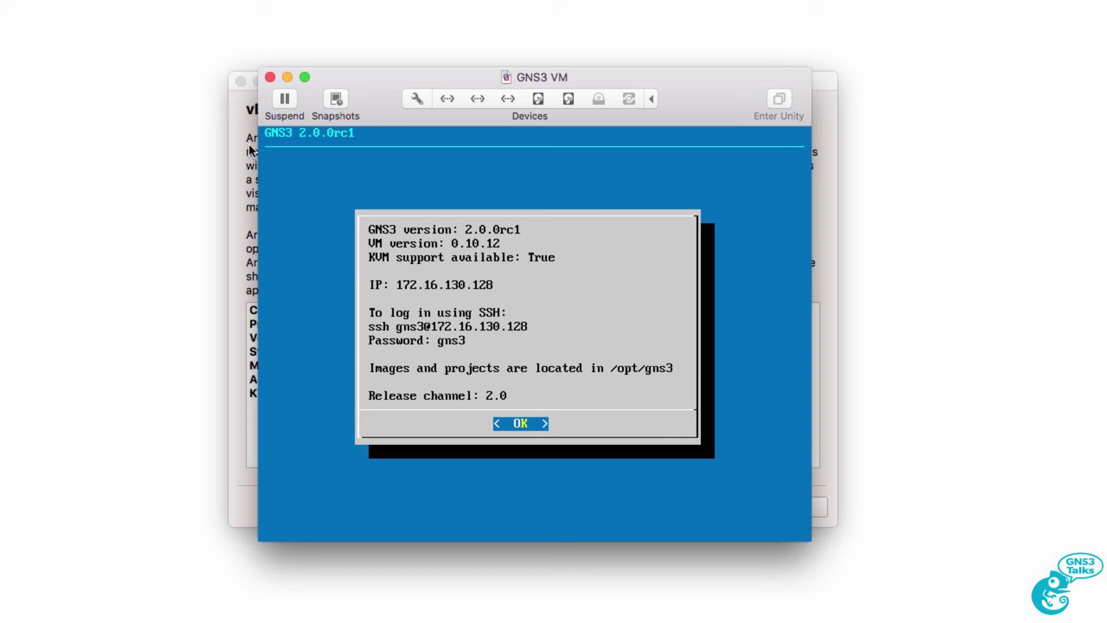
pyautogui.moveTo(433, 75); pyautogui.dragTo(424, 75)
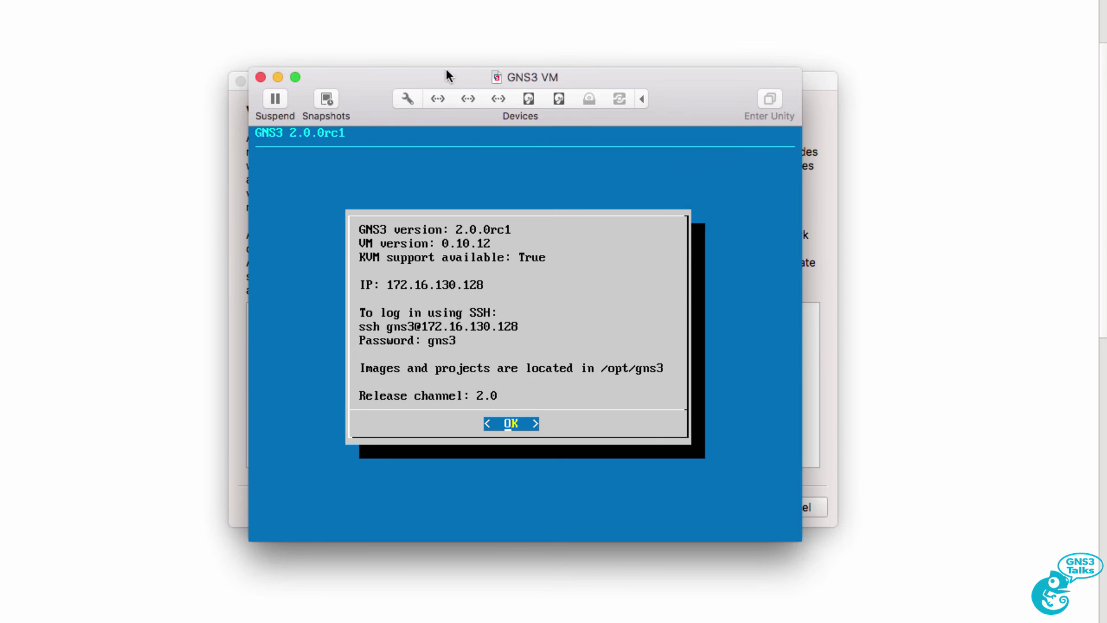
pyautogui.click(276, 77)
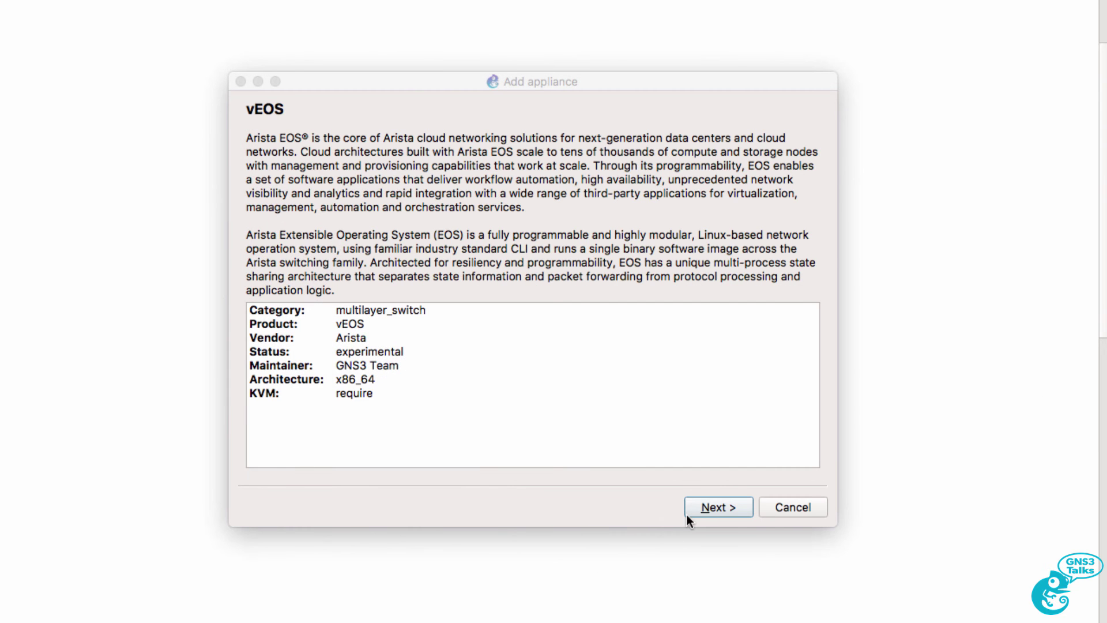
# Advance the wizard to run the appliance on the GNS3 VM, past the server check
pyautogui.click(709, 508)
pyautogui.click(709, 507)
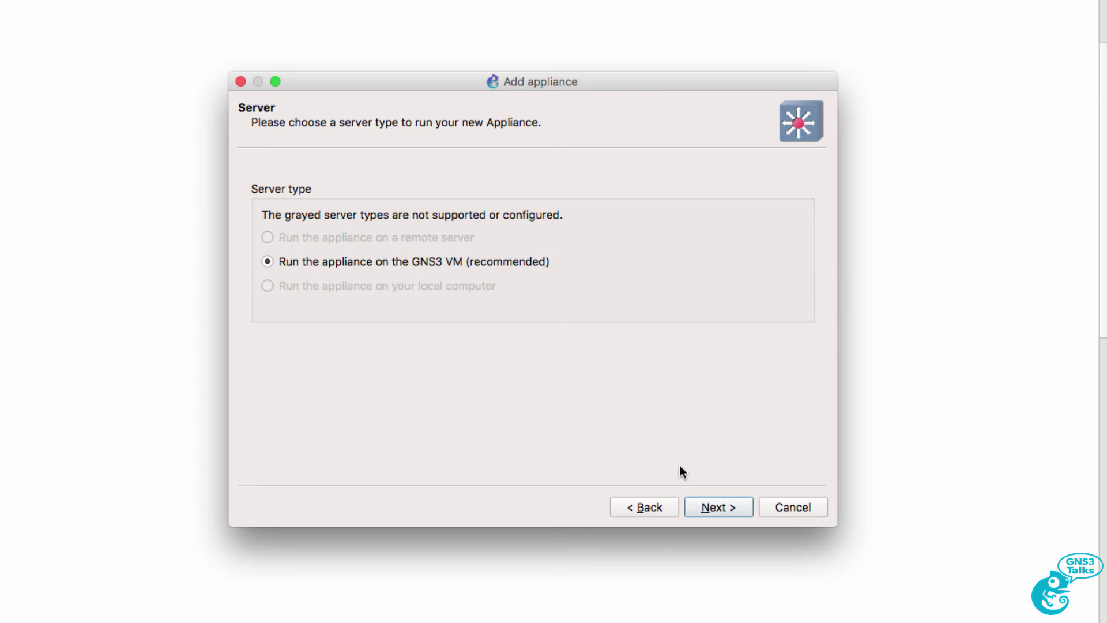
pyautogui.click(736, 511)
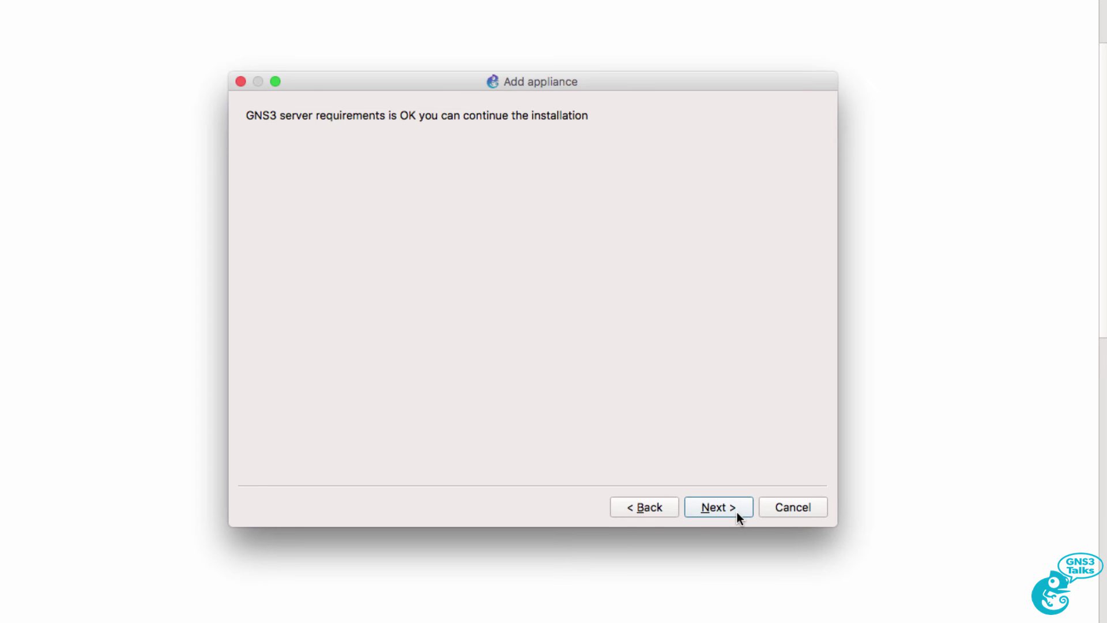
pyautogui.click(736, 511)
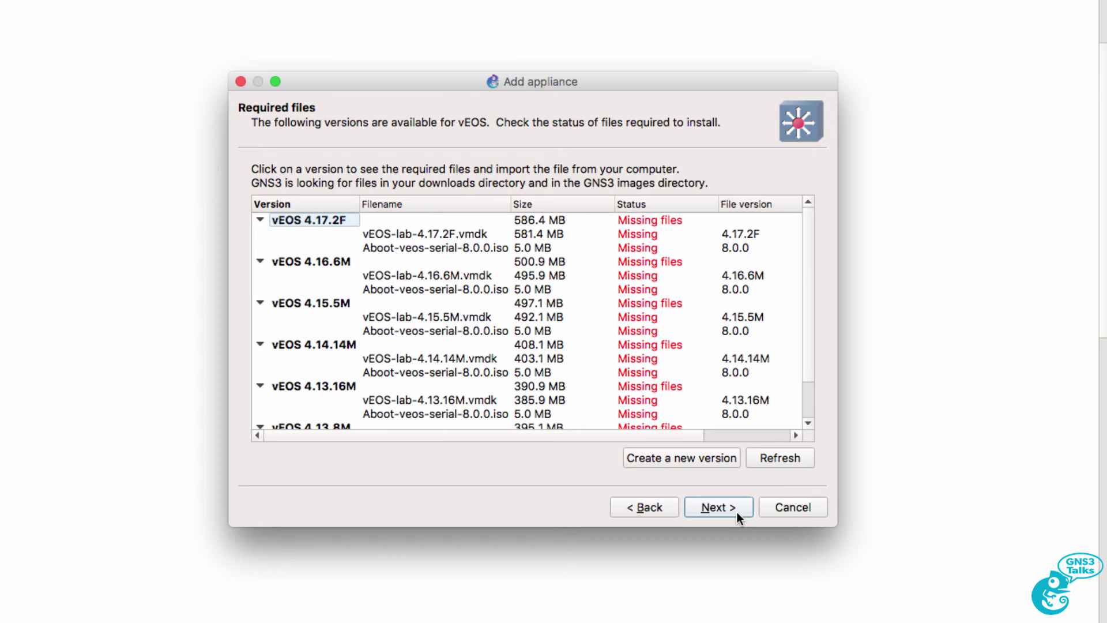
# Download the missing vEOS-lab-4.17.2F.vmdk file from Arista, accepting the redirect warning
pyautogui.click(381, 235)
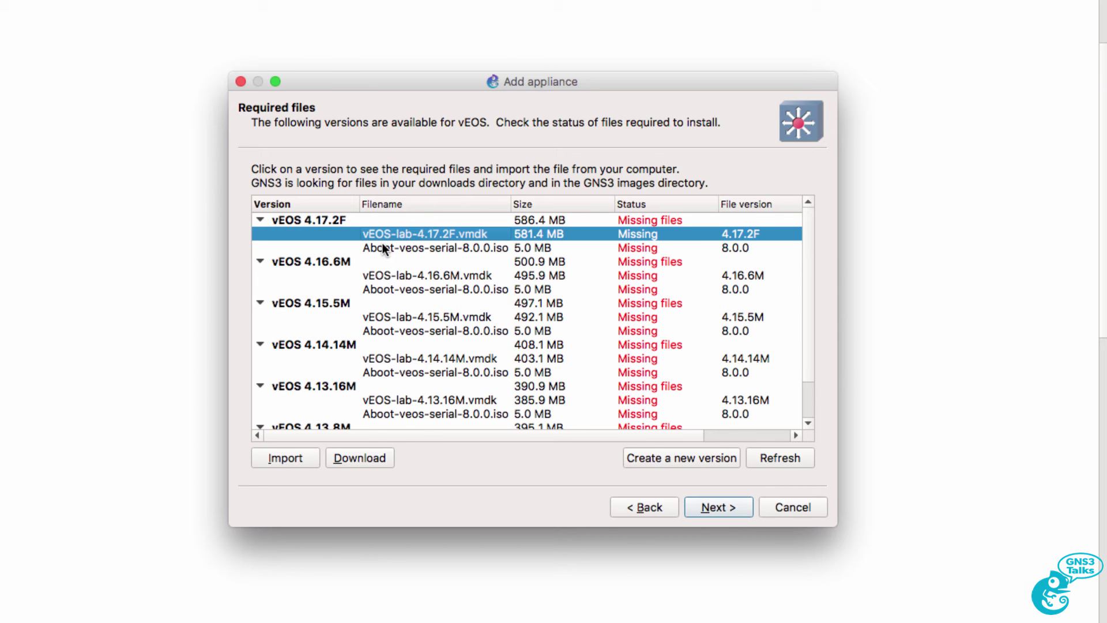
pyautogui.click(382, 248)
pyautogui.click(381, 234)
pyautogui.click(412, 253)
pyautogui.click(409, 235)
pyautogui.click(365, 457)
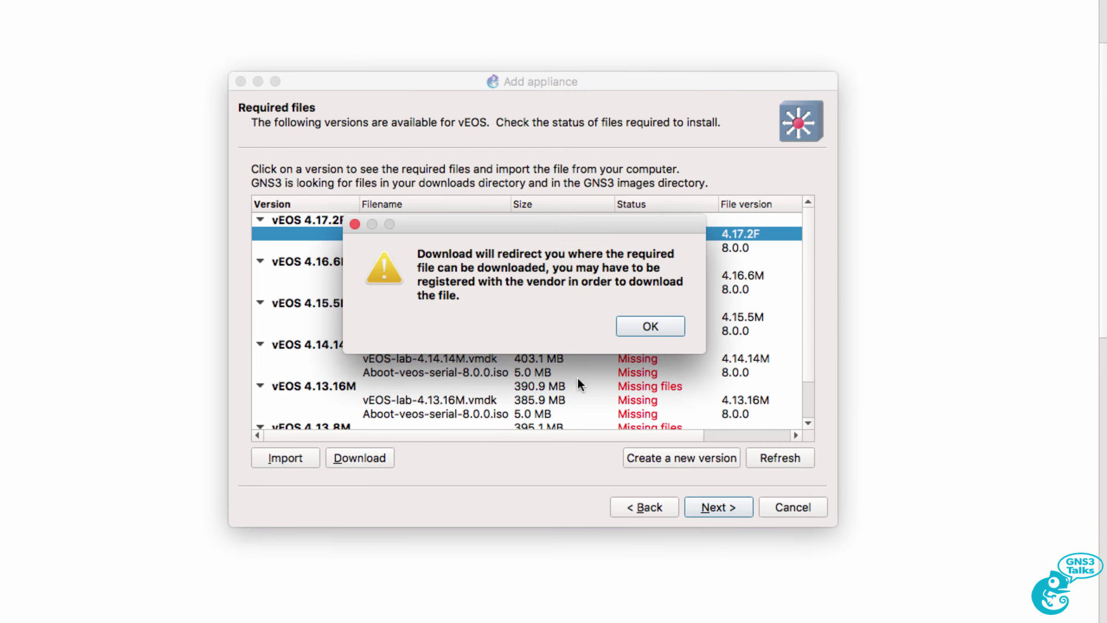
pyautogui.click(655, 326)
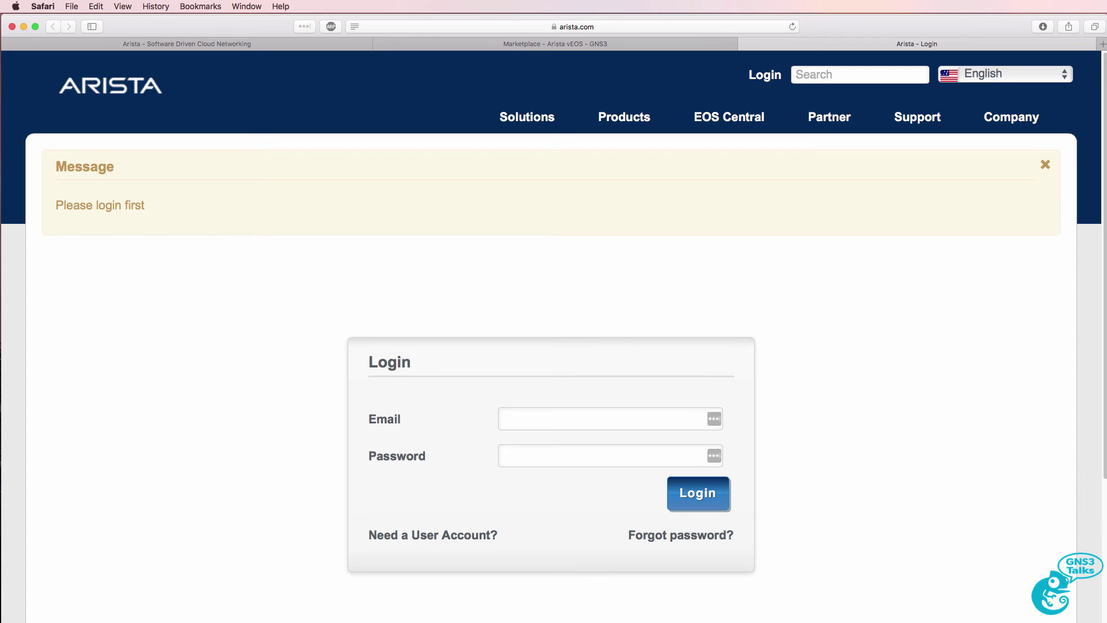
# Log in to the Arista site with the account e-mail and pasted password
pyautogui.click(577, 410)
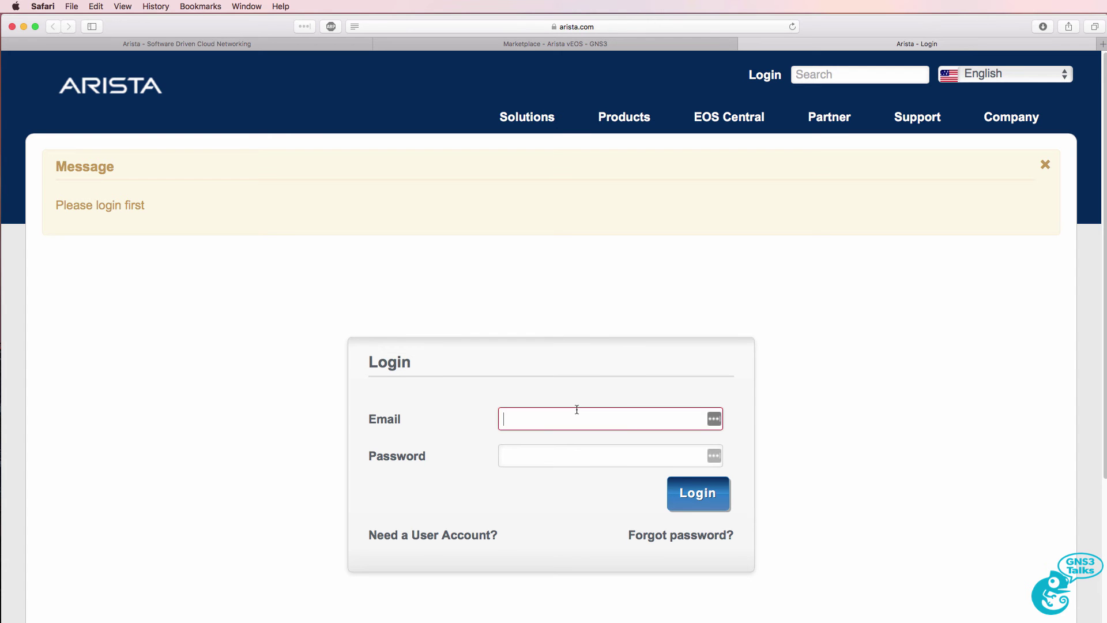
pyautogui.write('david')
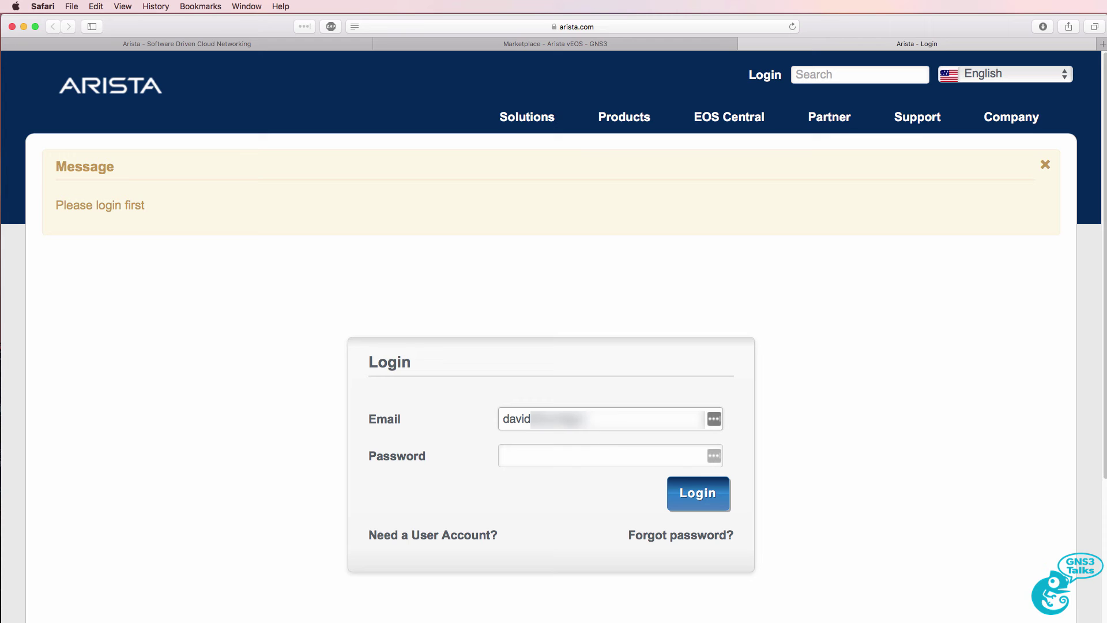
pyautogui.click(604, 449)
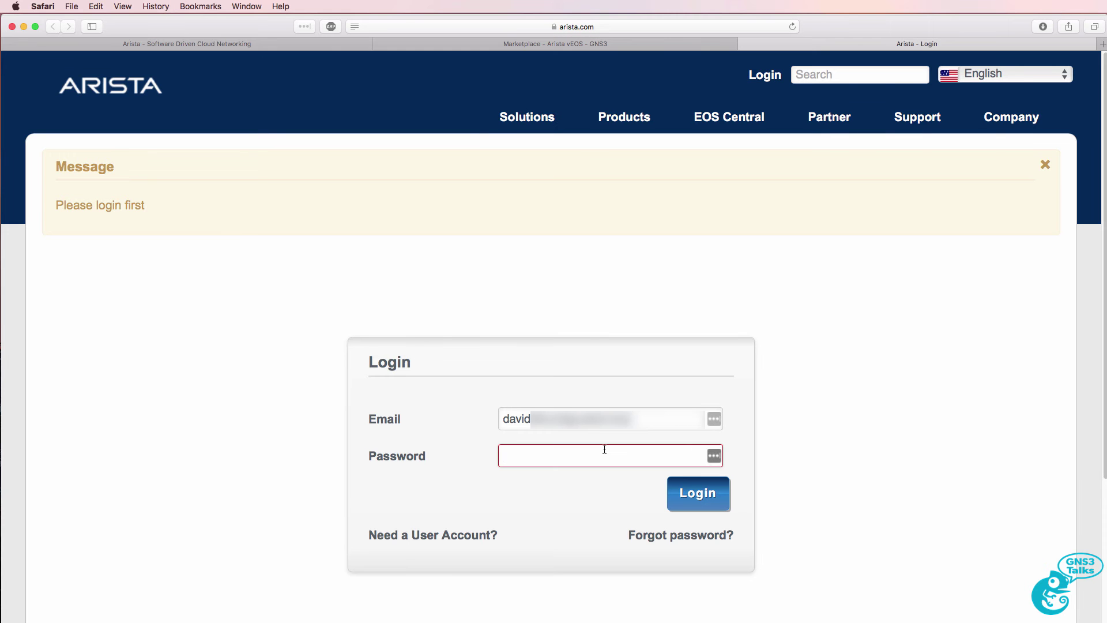
pyautogui.press('super+v')
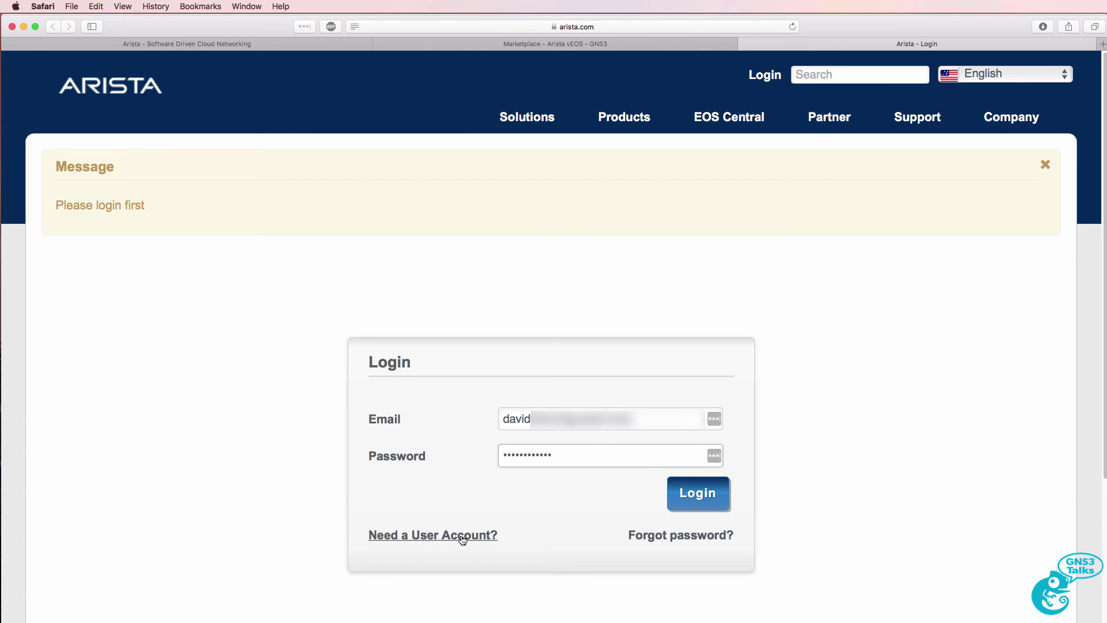
pyautogui.click(687, 494)
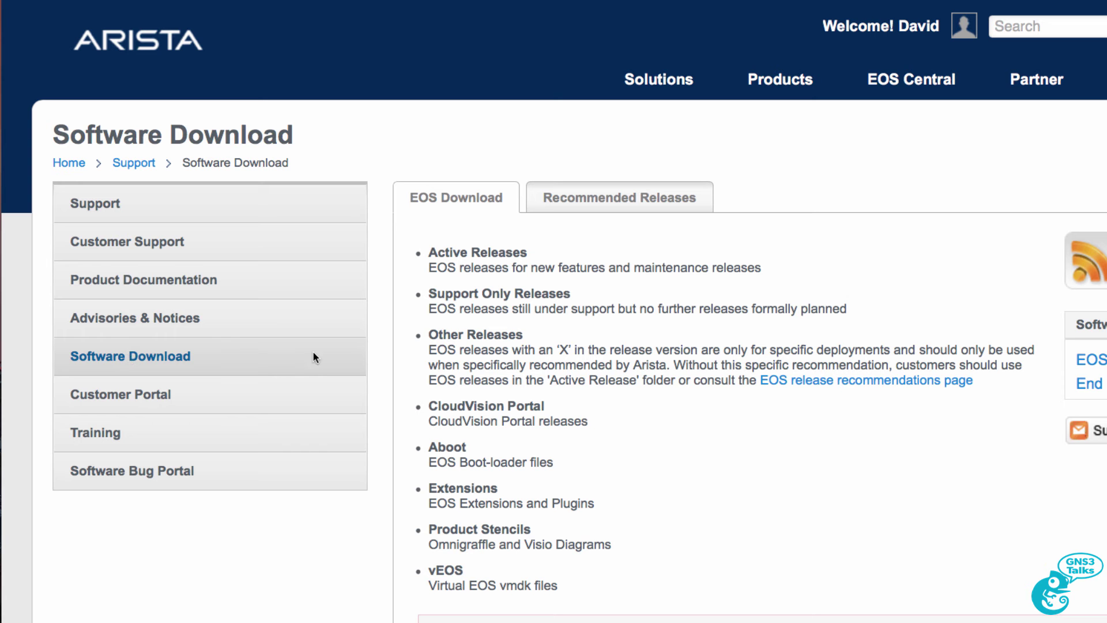
# Find vEOS-lab-4.17.2F.vmdk on the Arista download page and download it
pyautogui.scroll(-8, 577, 361)
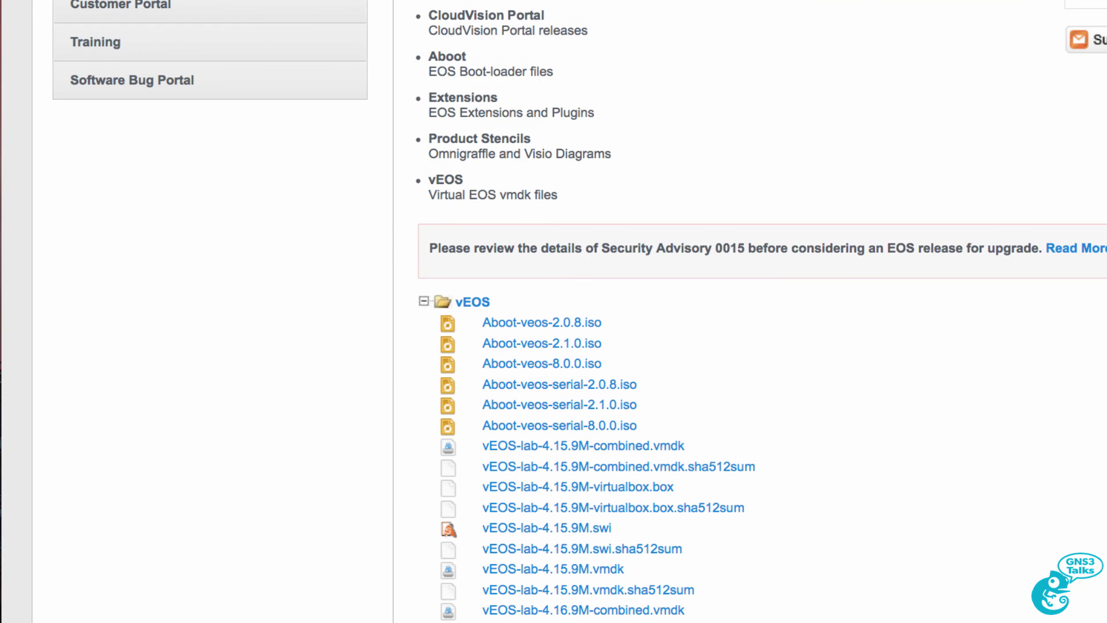
pyautogui.moveTo(373, 3); pyautogui.dragTo(373, 237)
pyautogui.moveTo(556, 138); pyautogui.dragTo(545, 22)
pyautogui.press('super+Tab')
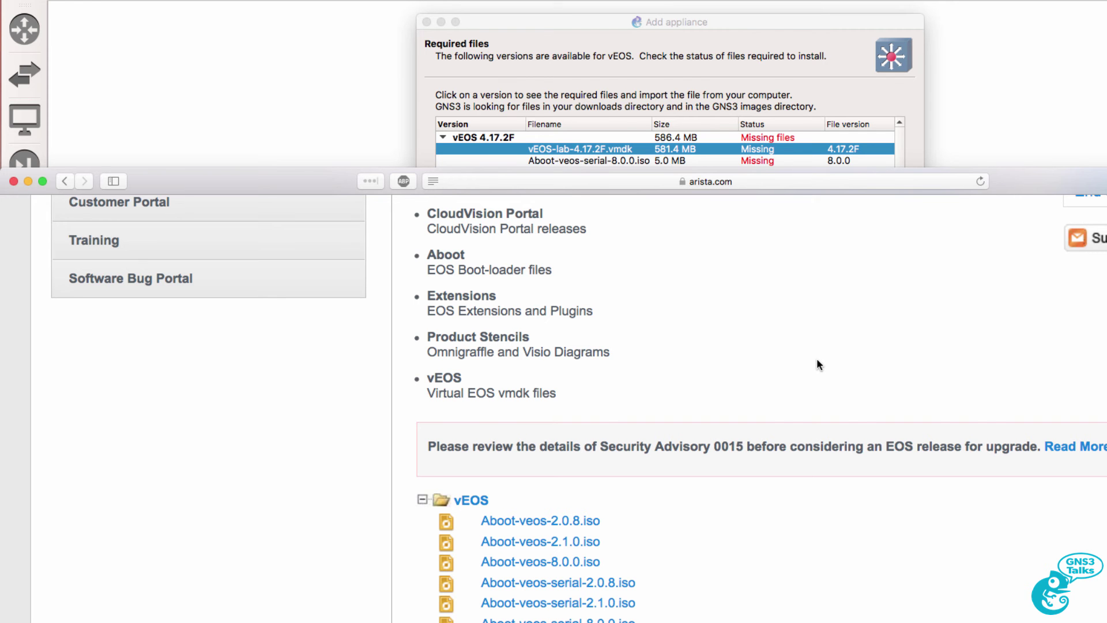
pyautogui.scroll(1, 817, 364)
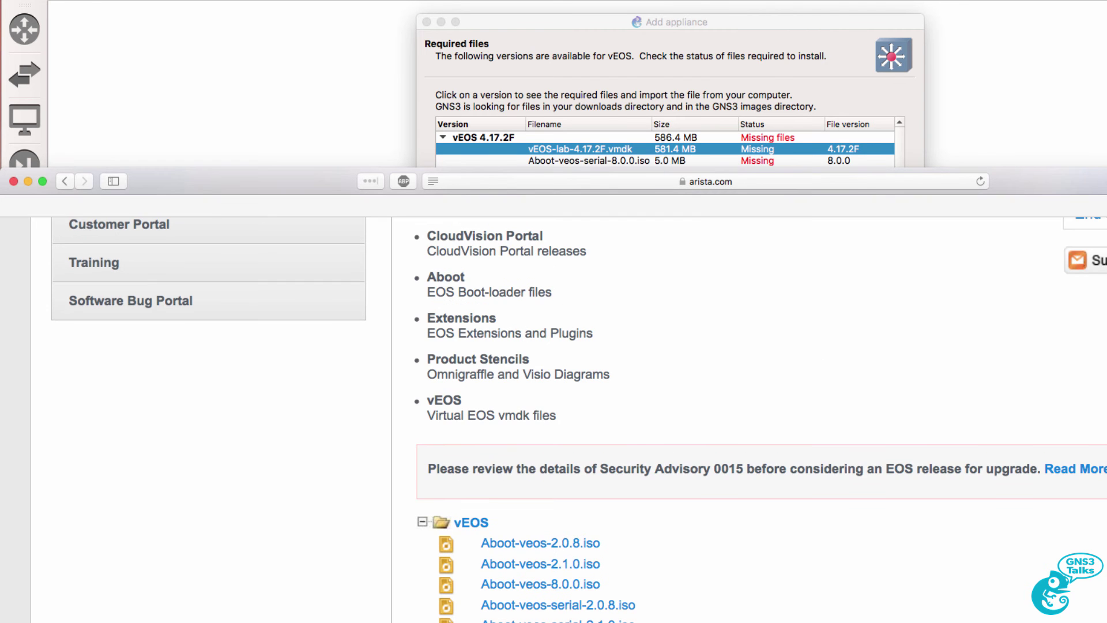
pyautogui.write('v')
pyautogui.scroll(-1, 553, 395)
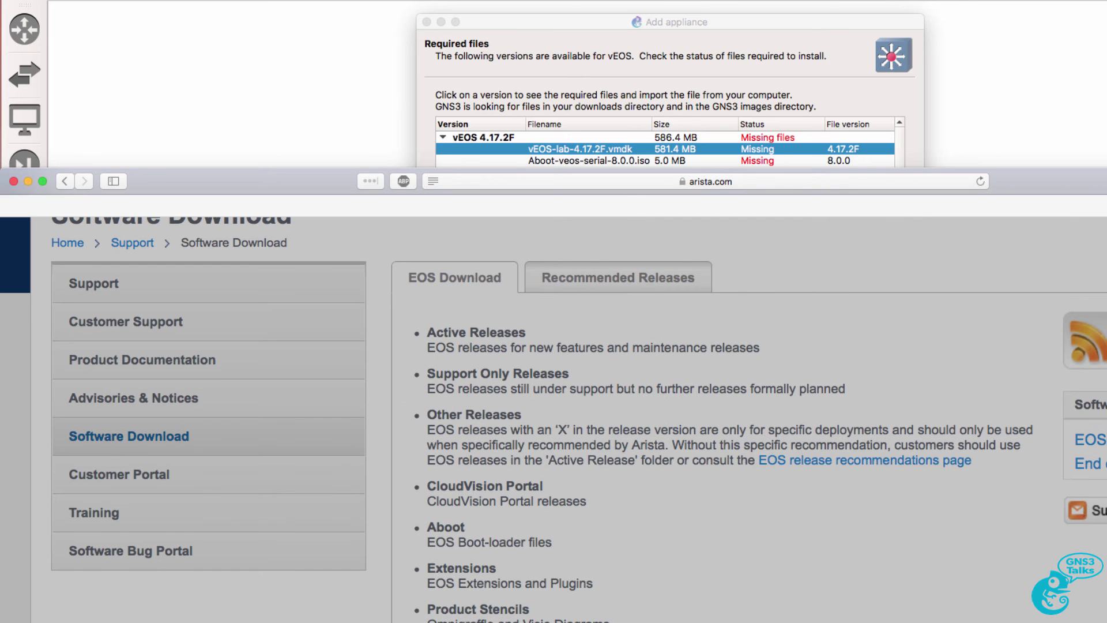
pyautogui.write('vEOS-lab-4.17')
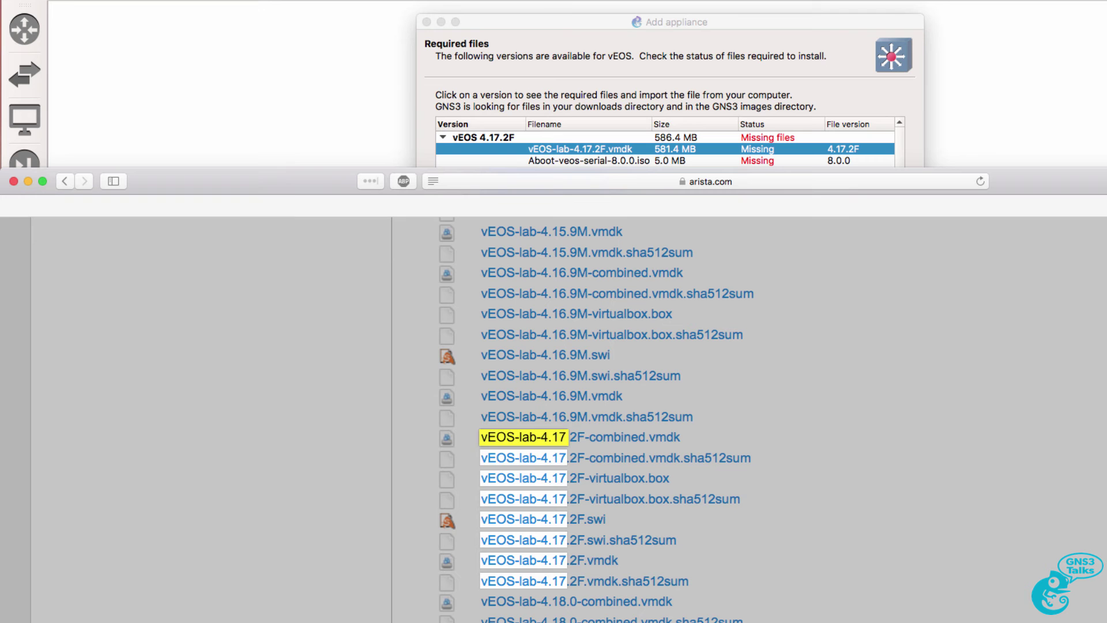
pyautogui.write('.2F')
pyautogui.press('Return')
pyautogui.press('Return')
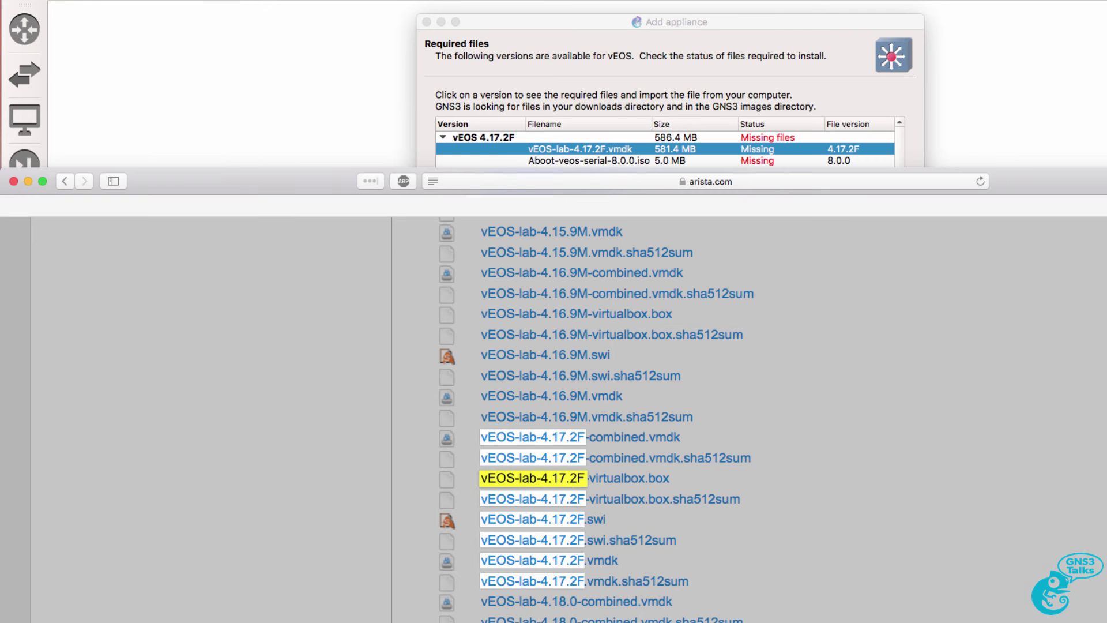
pyautogui.press('Escape')
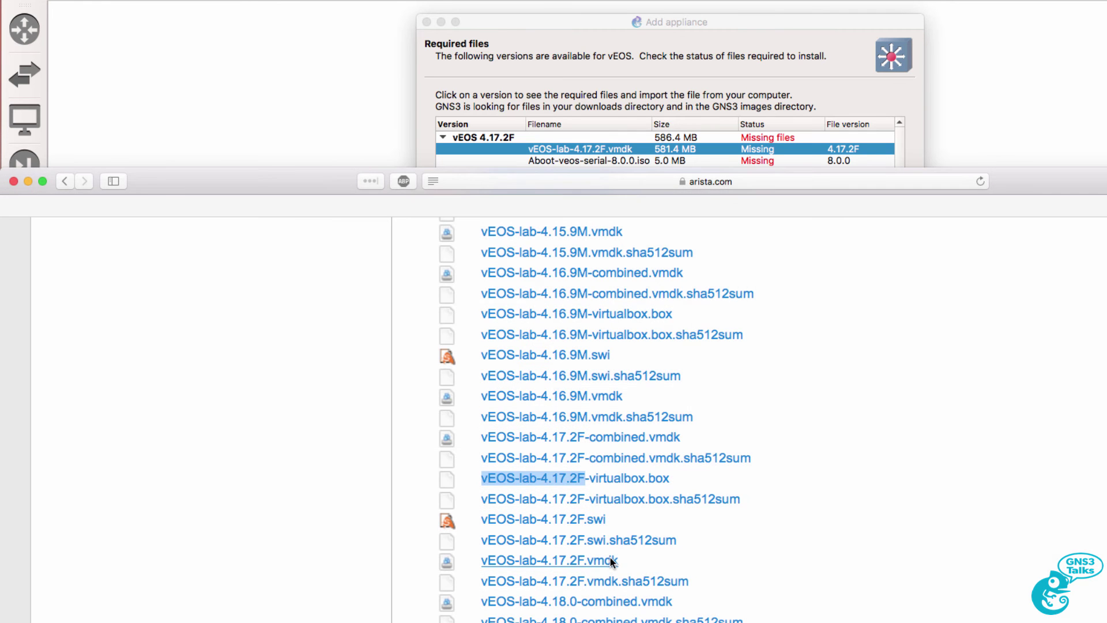
pyautogui.click(612, 560)
# Find and download the Aboot-veos-serial-8.0.0.iso boot loader
pyautogui.moveTo(1022, 184); pyautogui.dragTo(1022, 193)
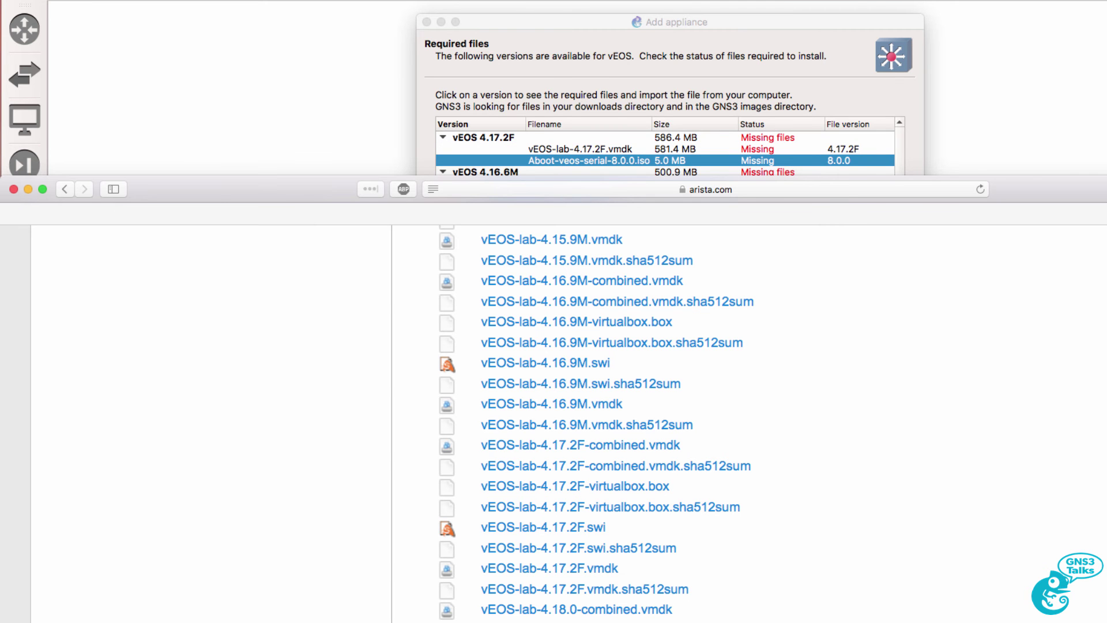
pyautogui.write('Aboot-v')
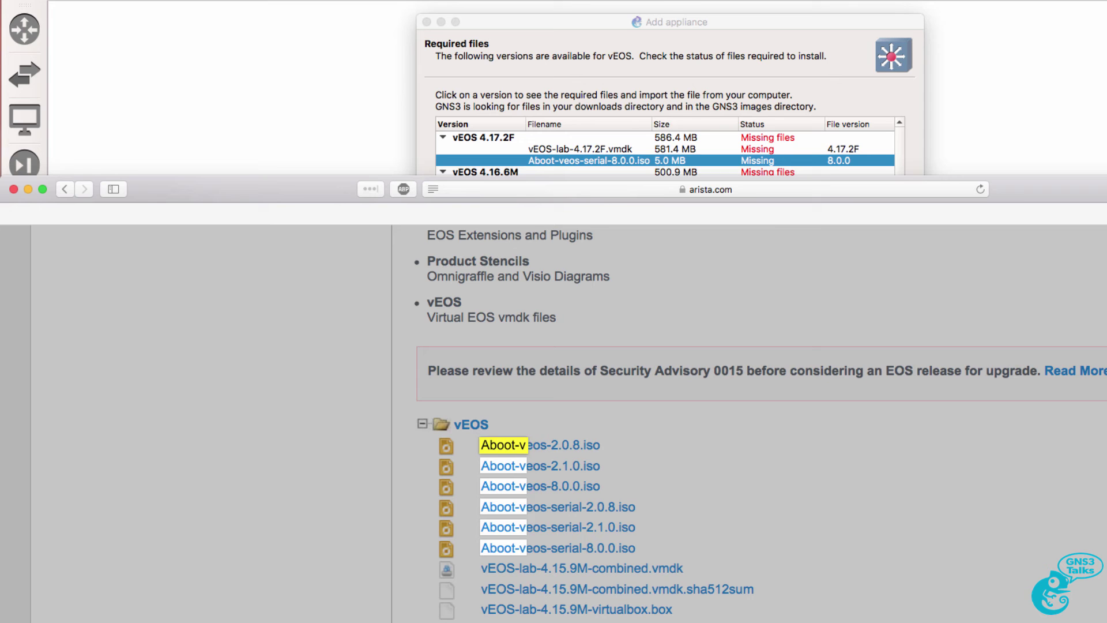
pyautogui.write('eo')
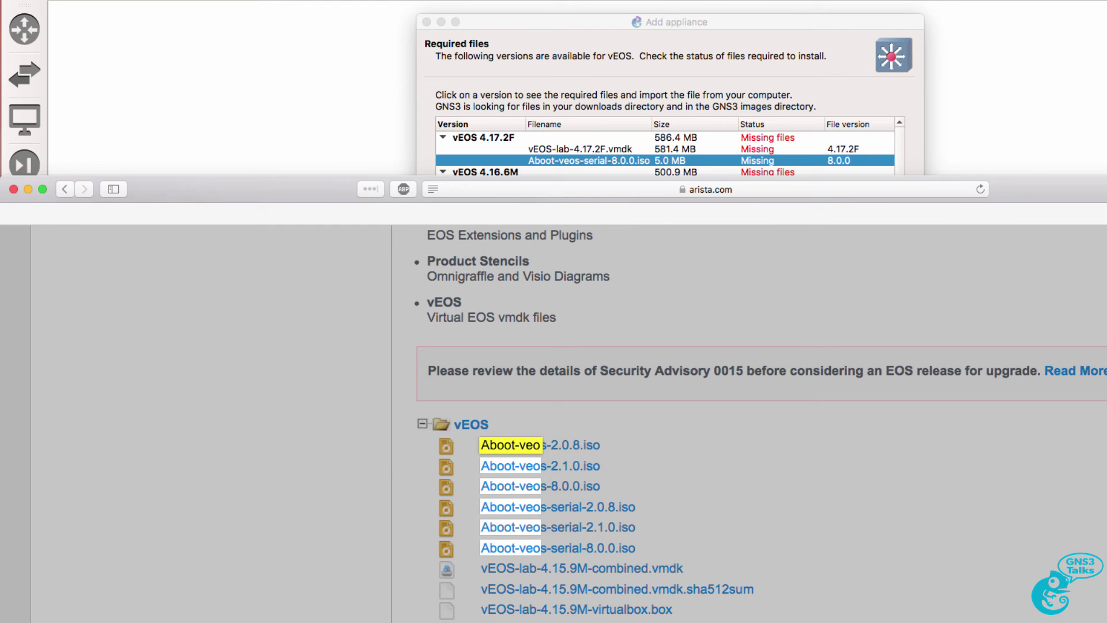
pyautogui.press('Escape')
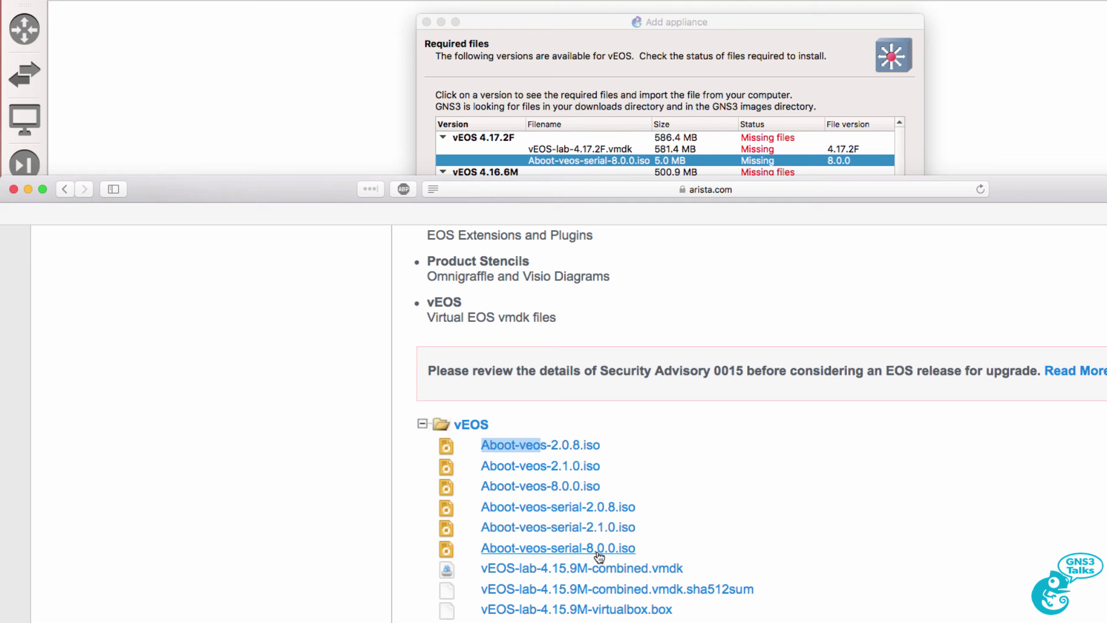
pyautogui.click(598, 551)
pyautogui.scroll(1, 591, 552)
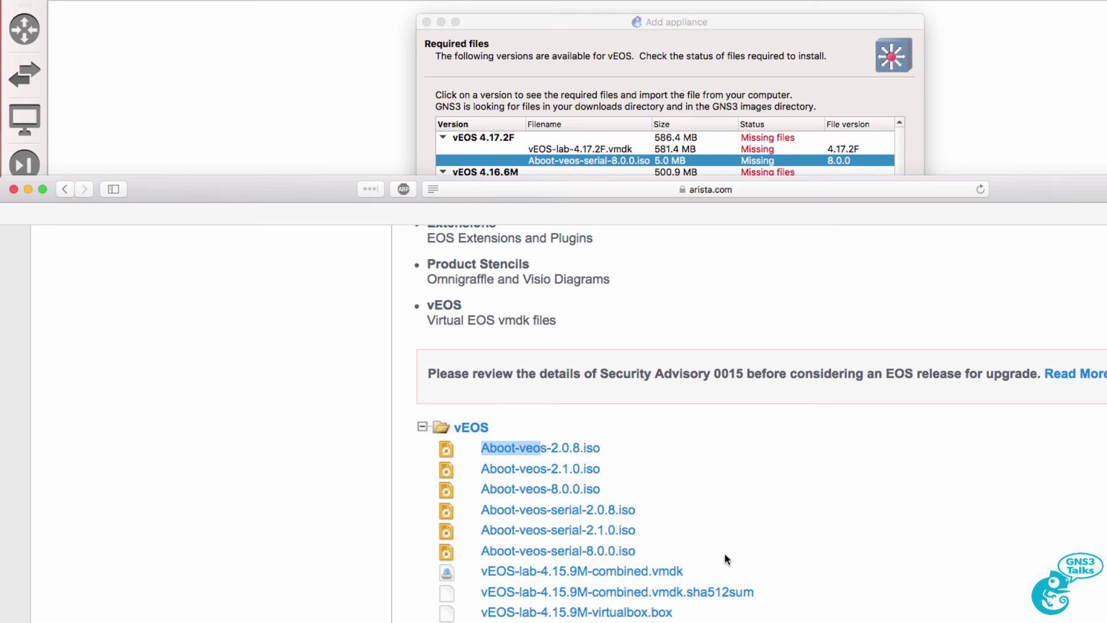
pyautogui.click(709, 552)
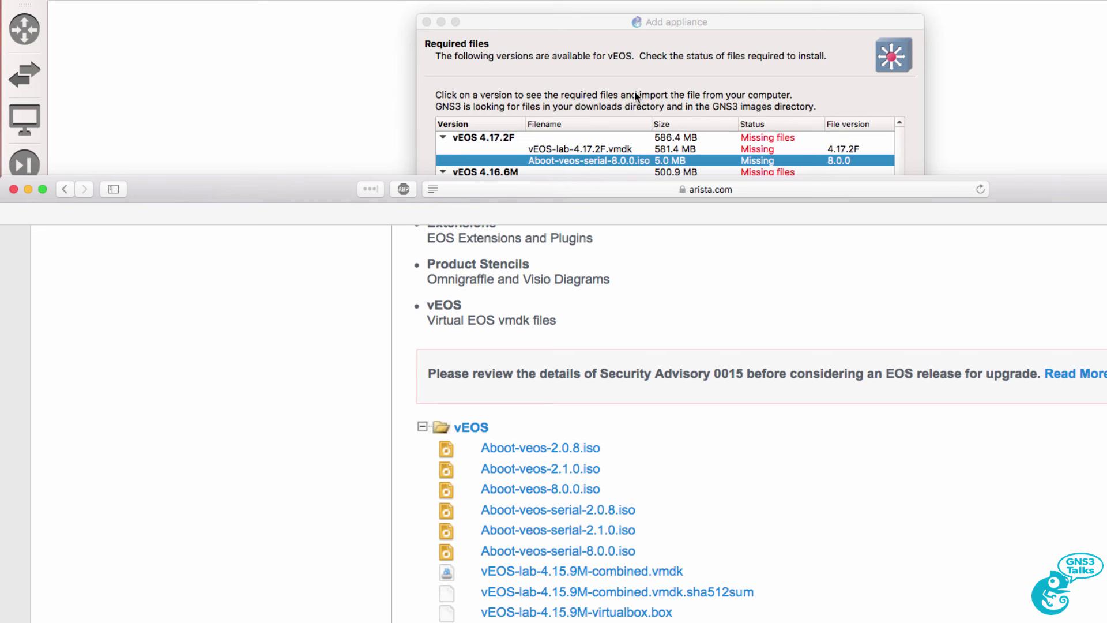
# Refresh the file scan until both files are Found, then select vEOS 4.17.2F
pyautogui.click(607, 25)
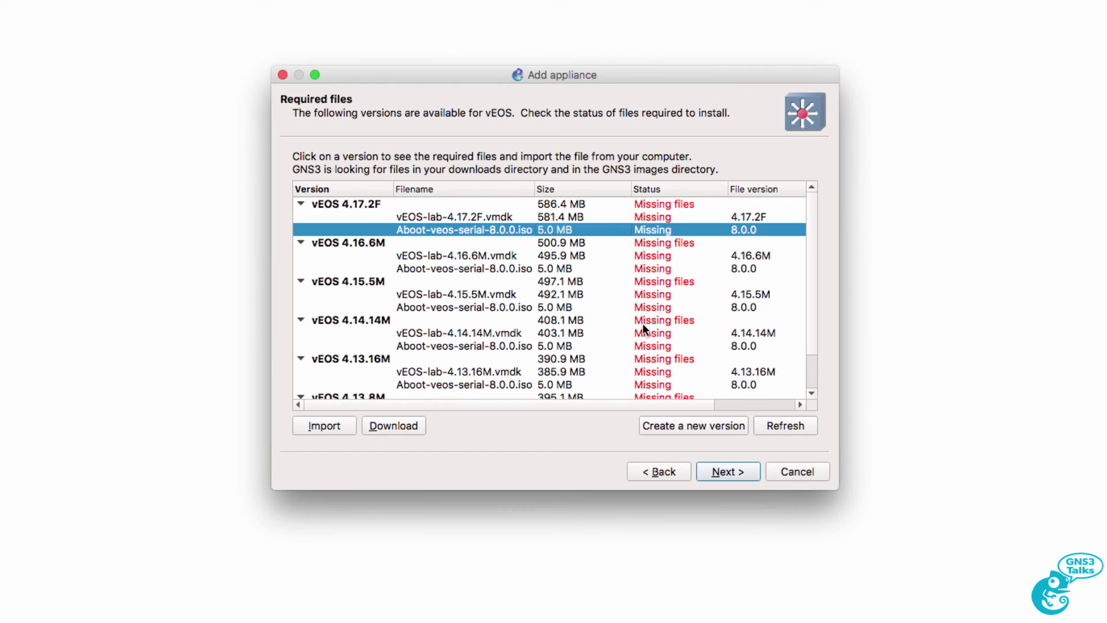
pyautogui.click(770, 422)
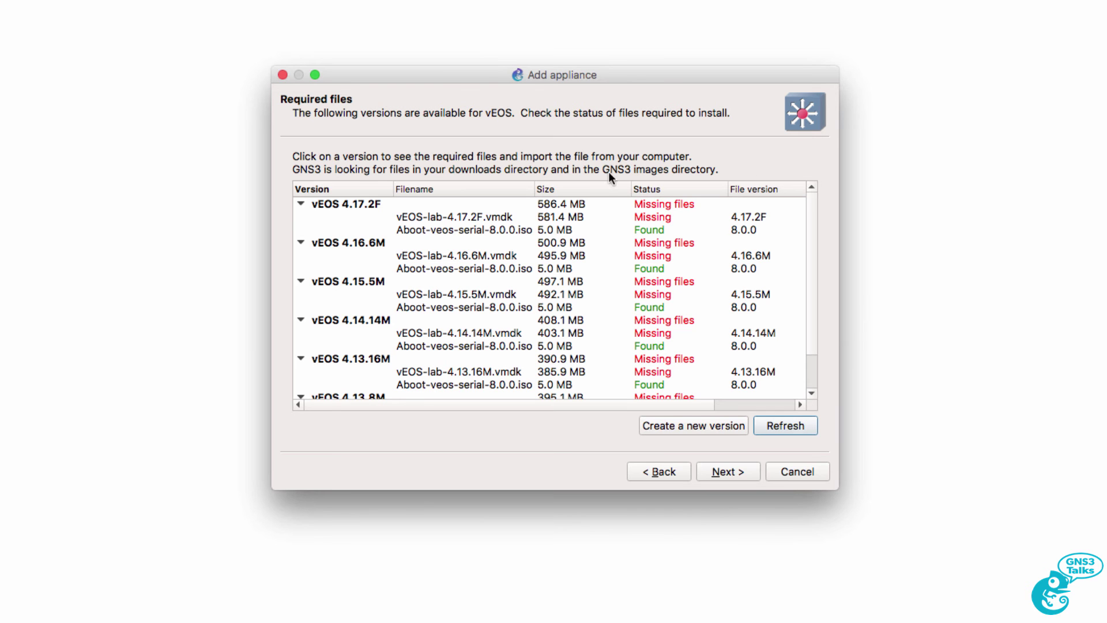
pyautogui.click(573, 230)
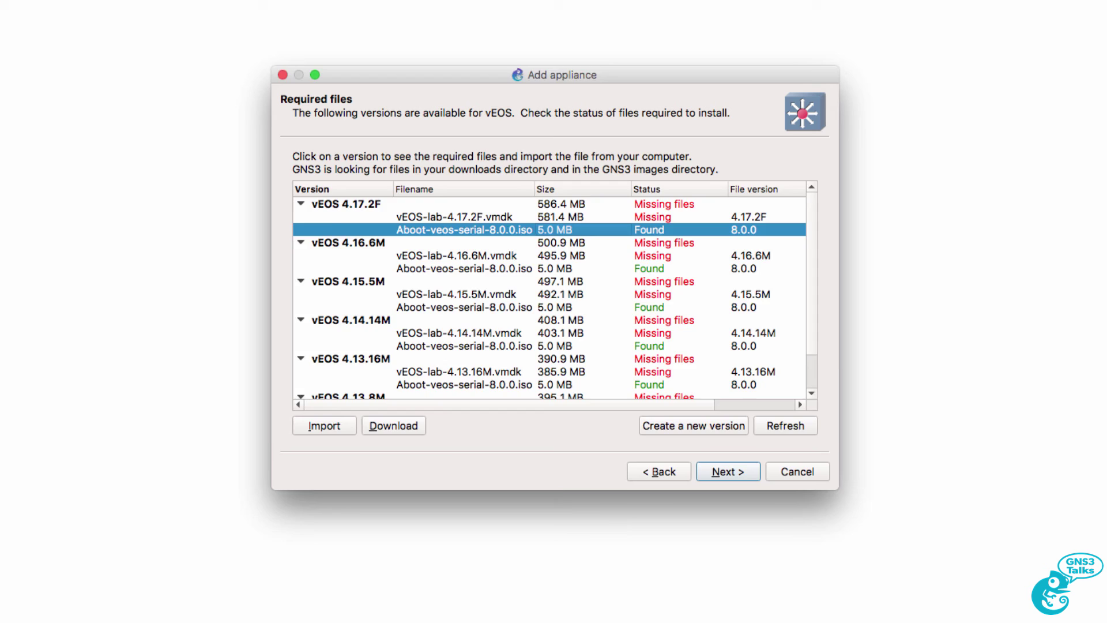
pyautogui.click(575, 591)
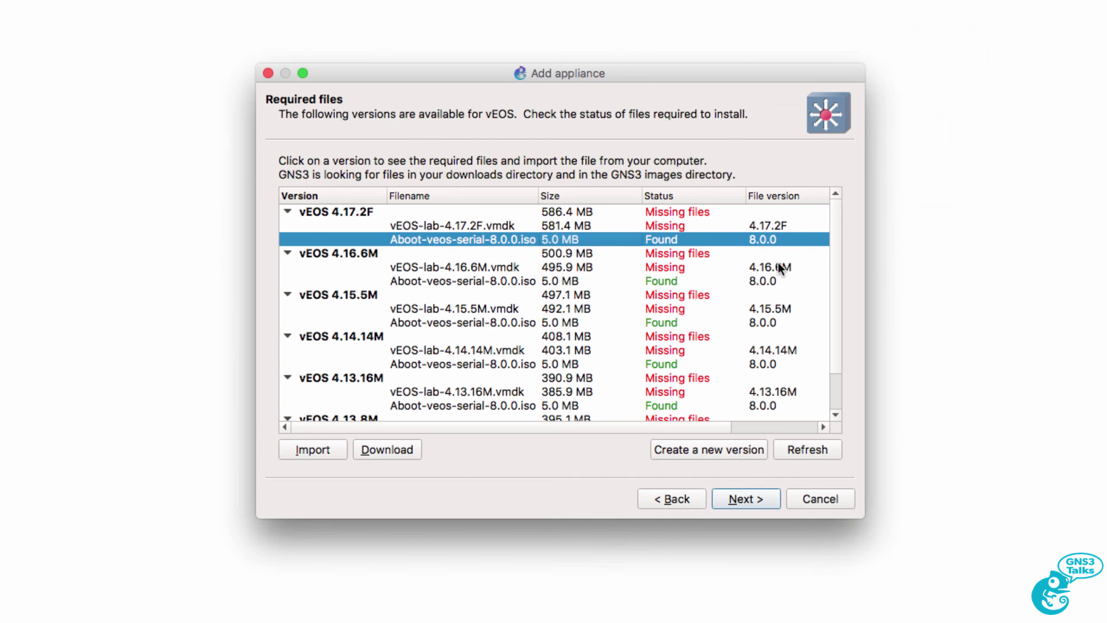
pyautogui.click(798, 457)
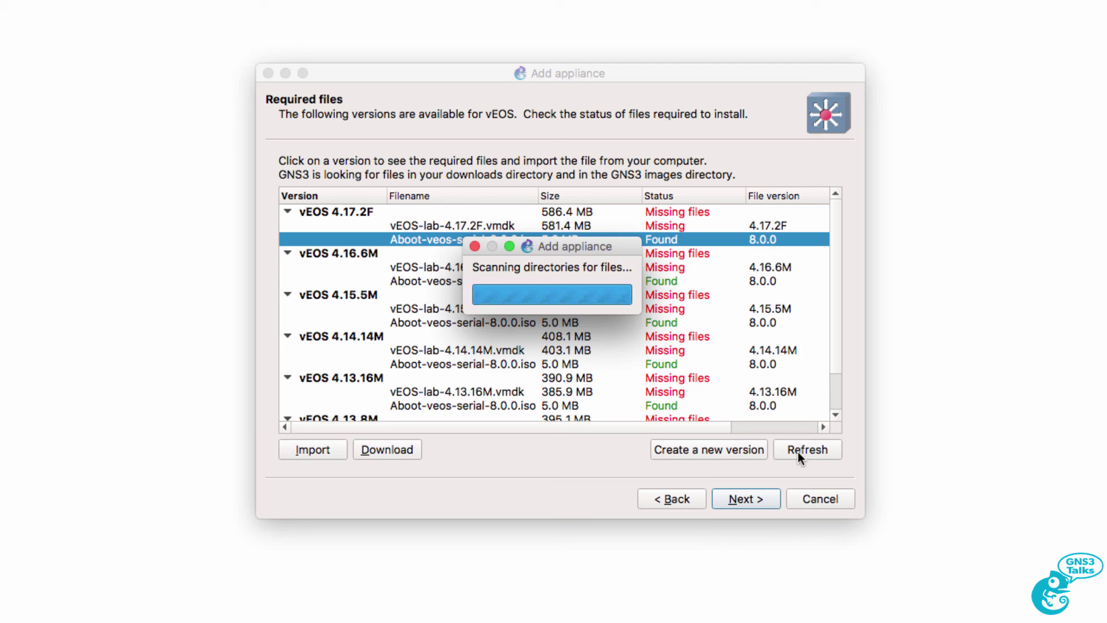
pyautogui.click(287, 212)
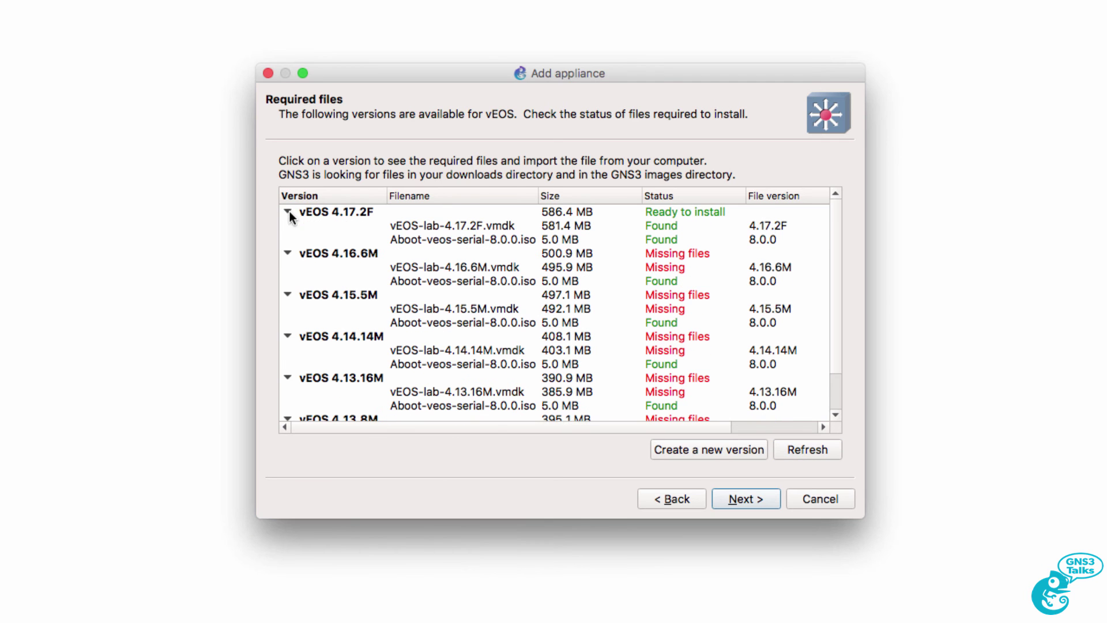
pyautogui.click(726, 213)
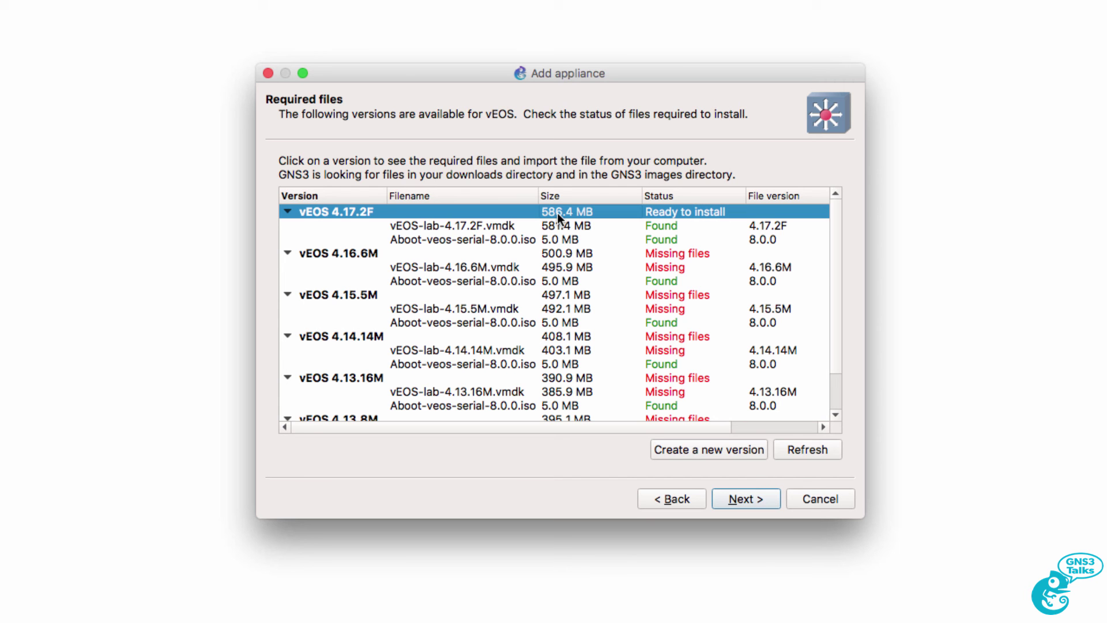
# Confirm installing vEOS 4.17.2F with Qemu binary /usr/bin/qemu-system-x86_64 (v2.5.0)
pyautogui.click(760, 497)
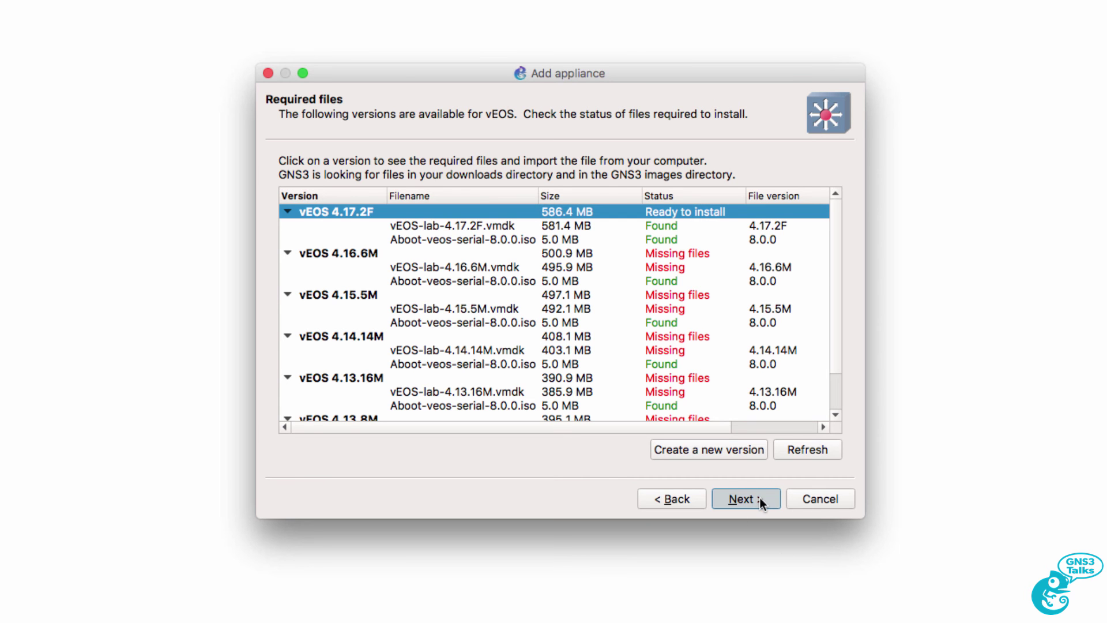
pyautogui.moveTo(653, 261); pyautogui.dragTo(652, 279)
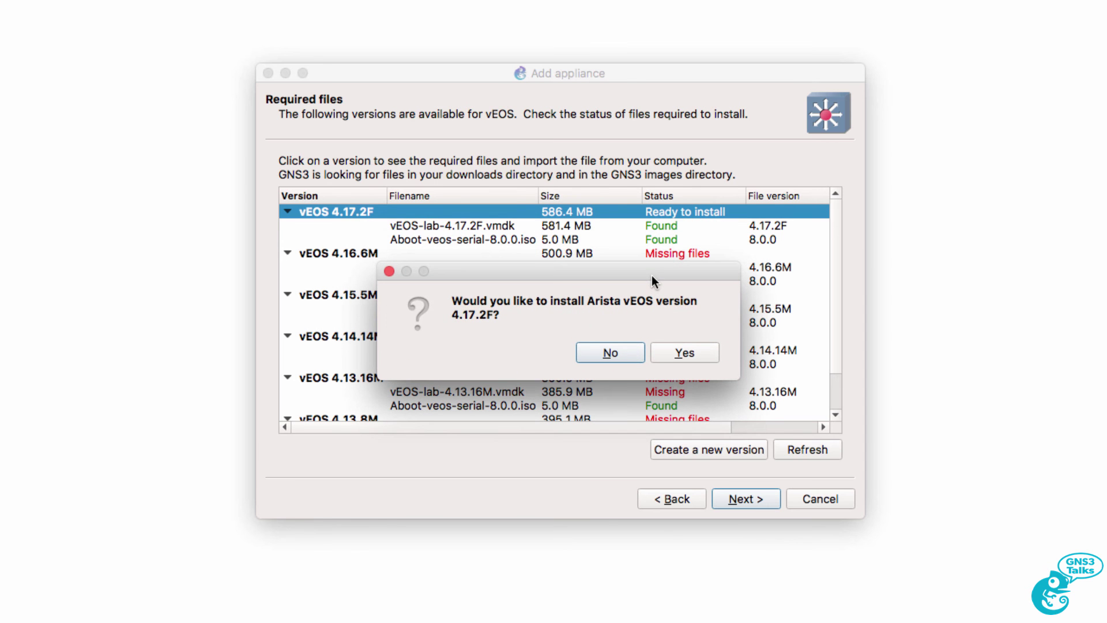
pyautogui.click(678, 356)
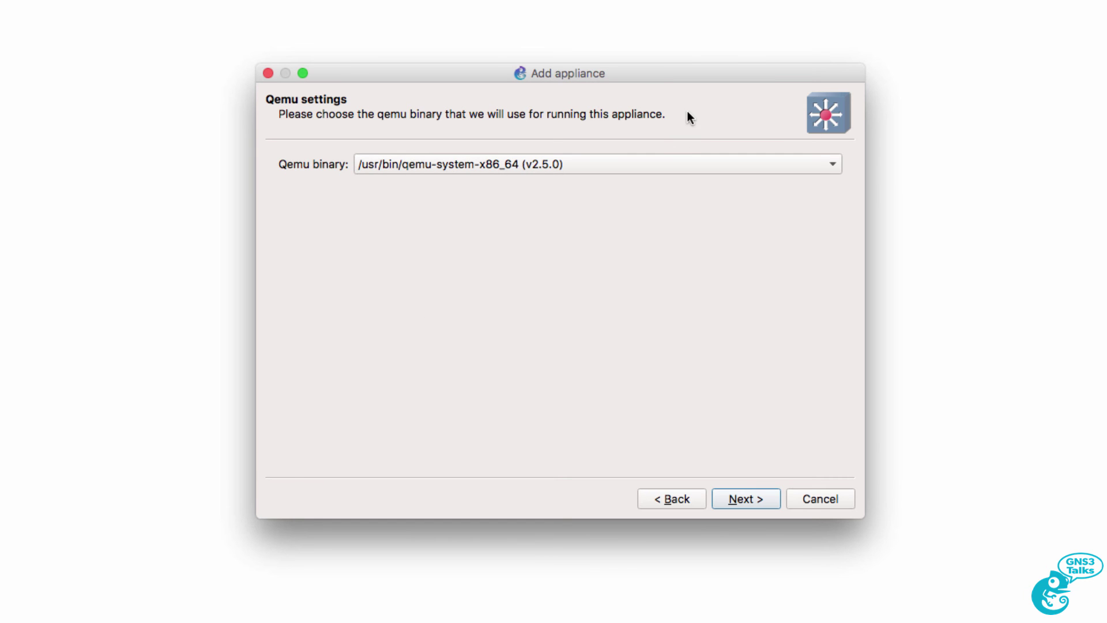
pyautogui.click(691, 169)
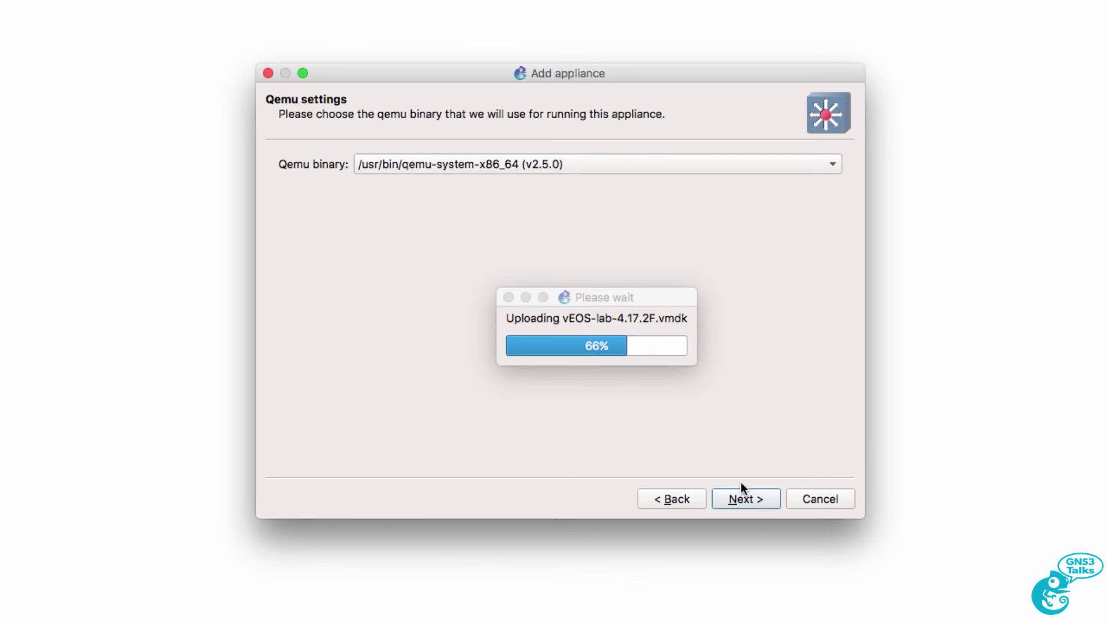
# Review the summary: 13 adapters, RAM 2048, KVM, e1000, x86_64, telnet console
pyautogui.click(746, 500)
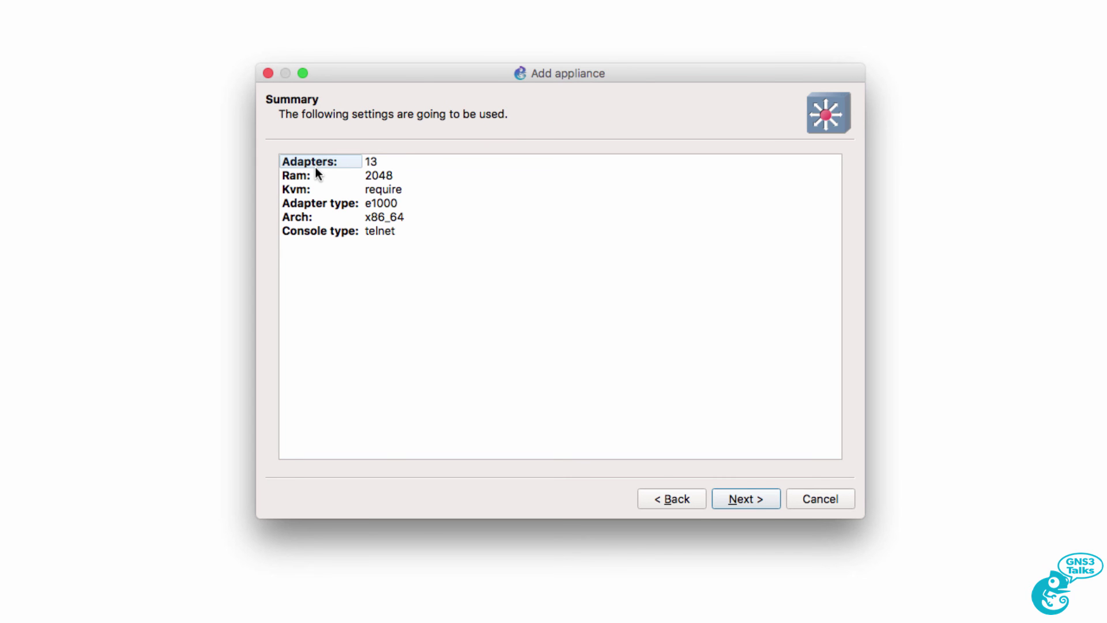
pyautogui.click(379, 166)
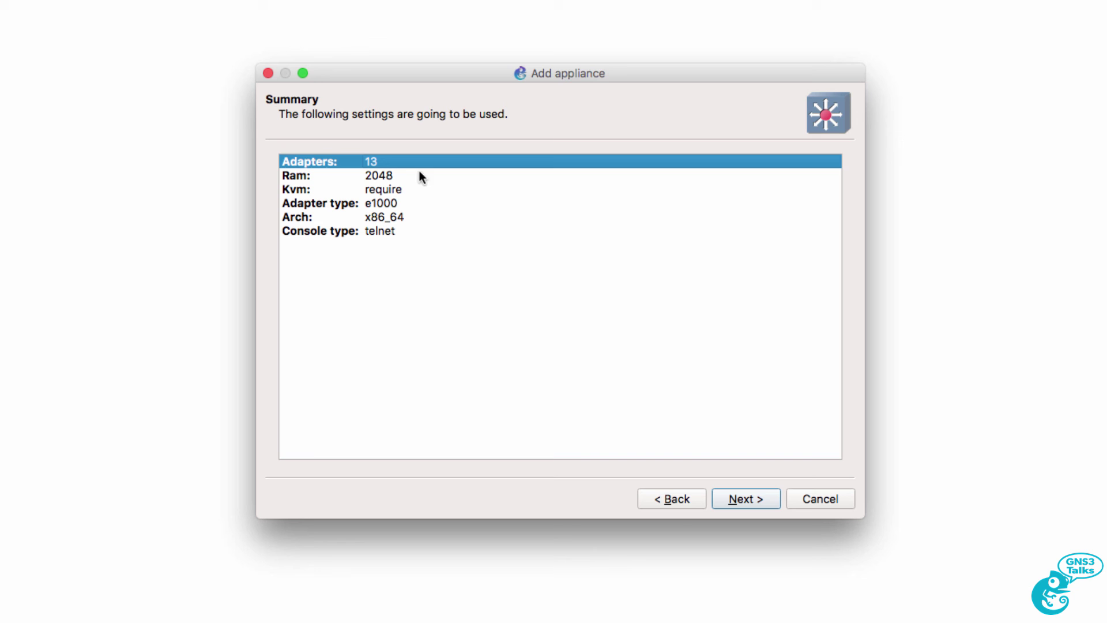
pyautogui.click(404, 175)
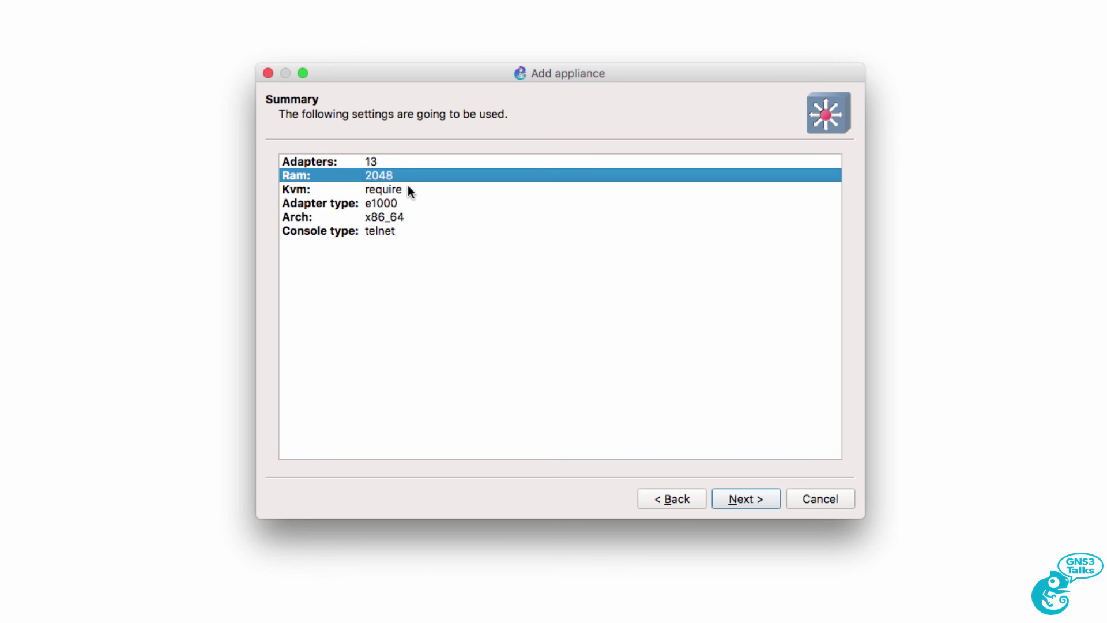
pyautogui.click(413, 190)
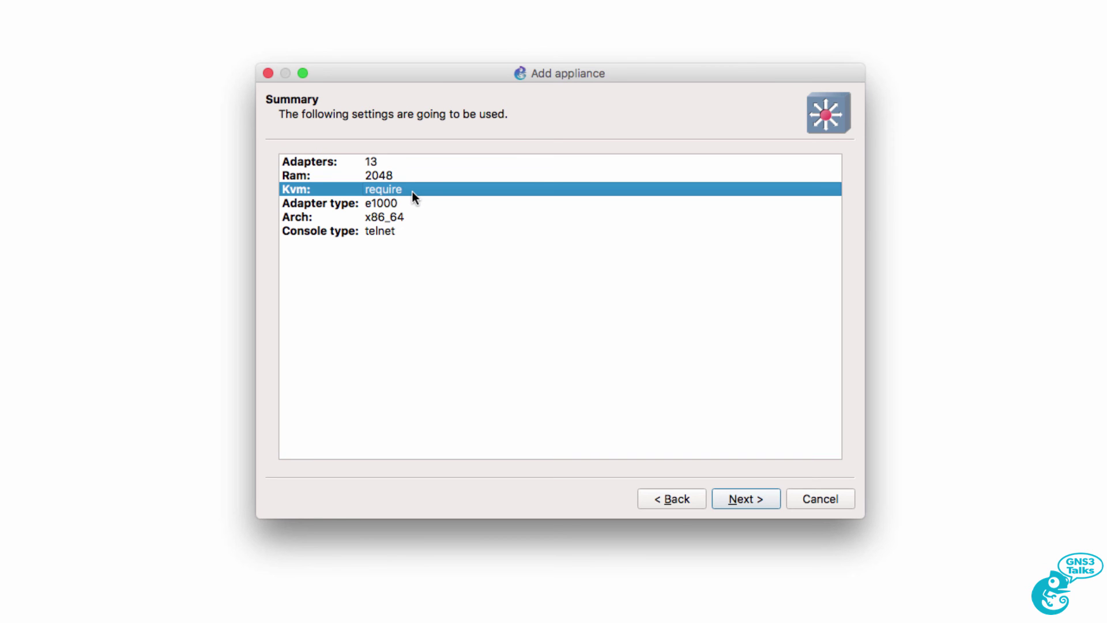
pyautogui.click(412, 197)
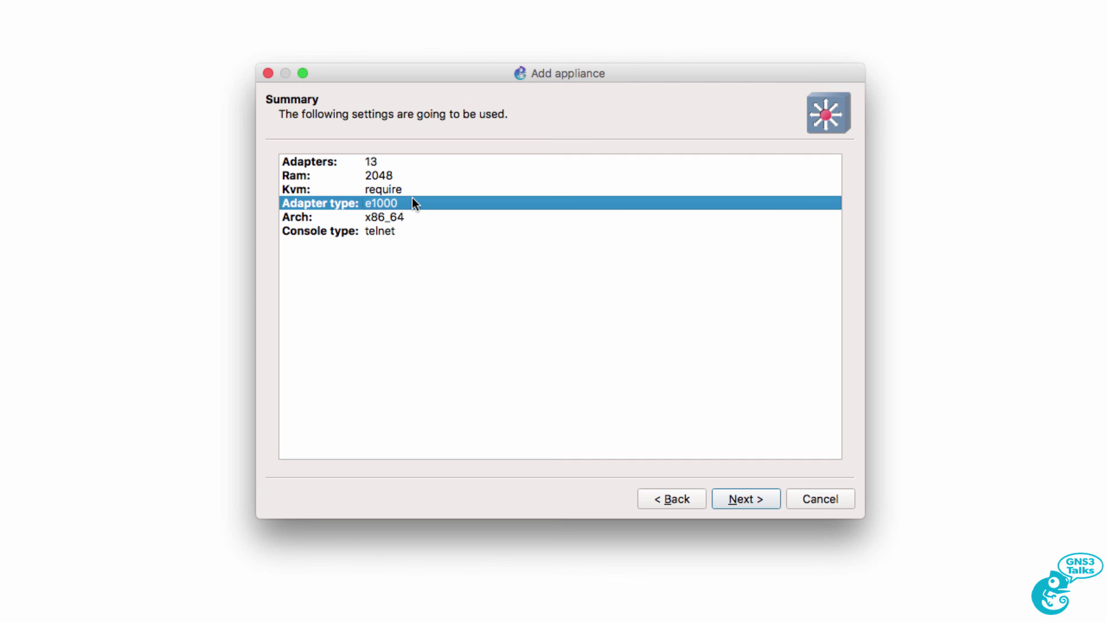
pyautogui.click(416, 213)
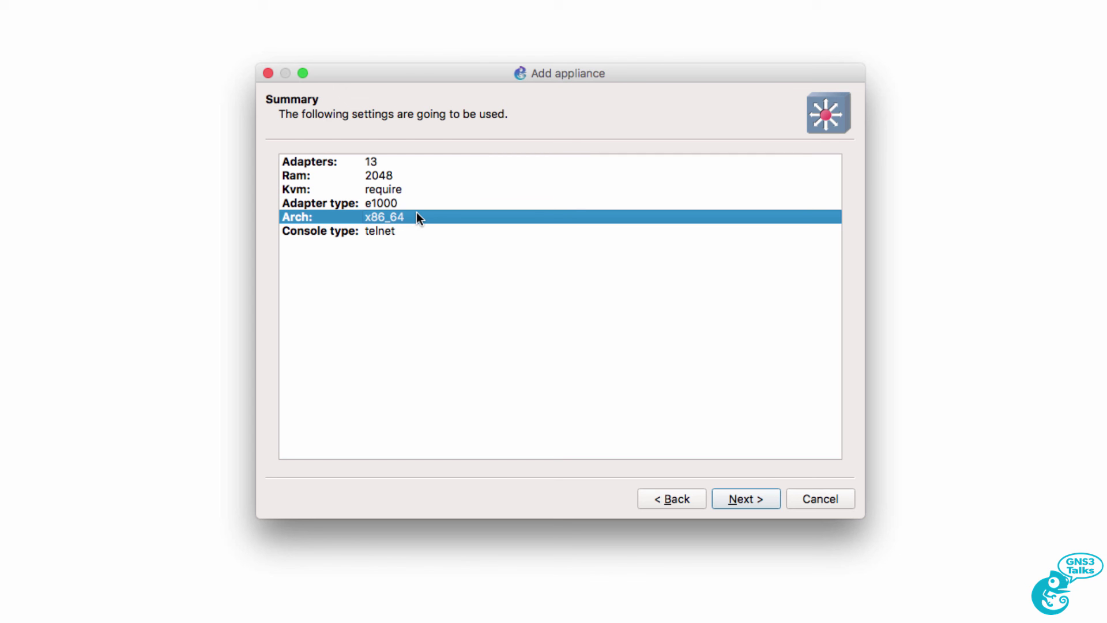
pyautogui.click(416, 231)
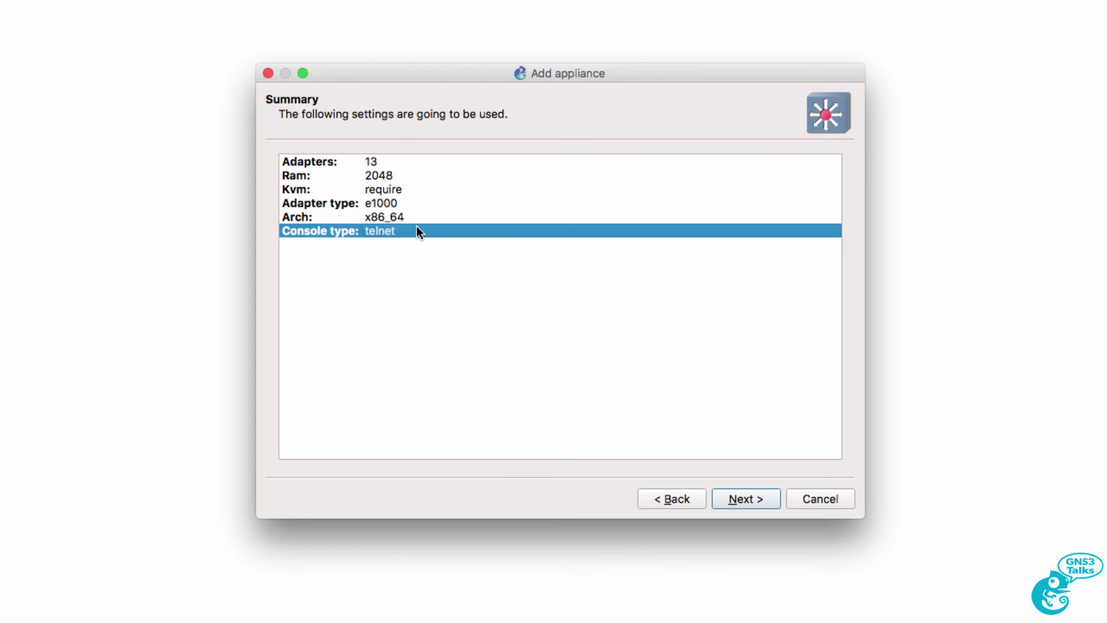
# Read the usage notes on the admin login and switch category, then finish the installation
pyautogui.click(762, 498)
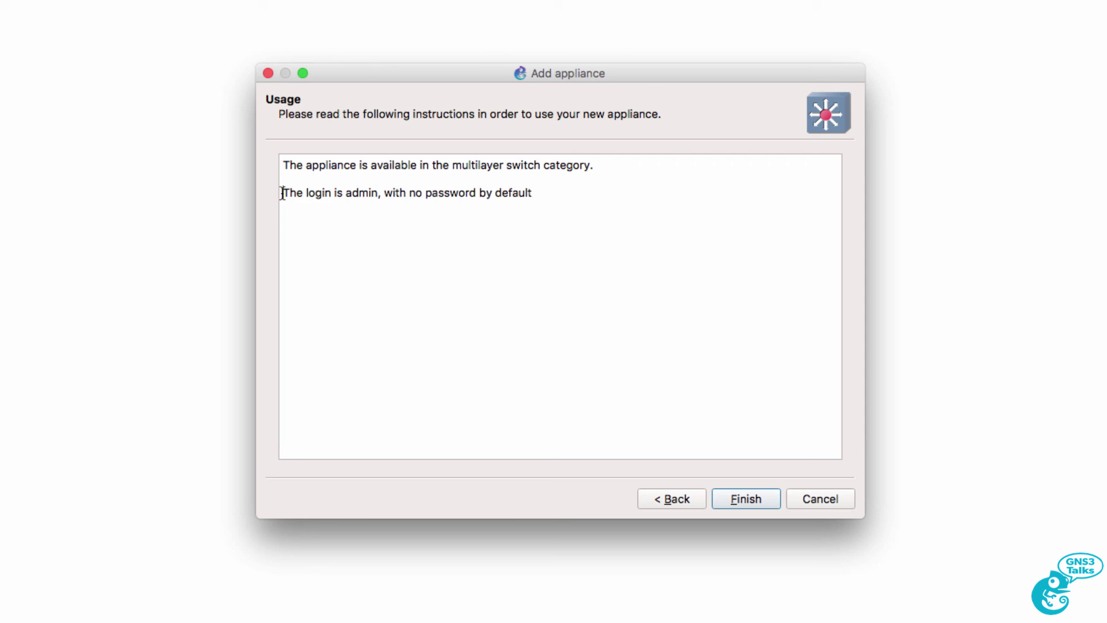
pyautogui.moveTo(283, 192); pyautogui.dragTo(553, 192)
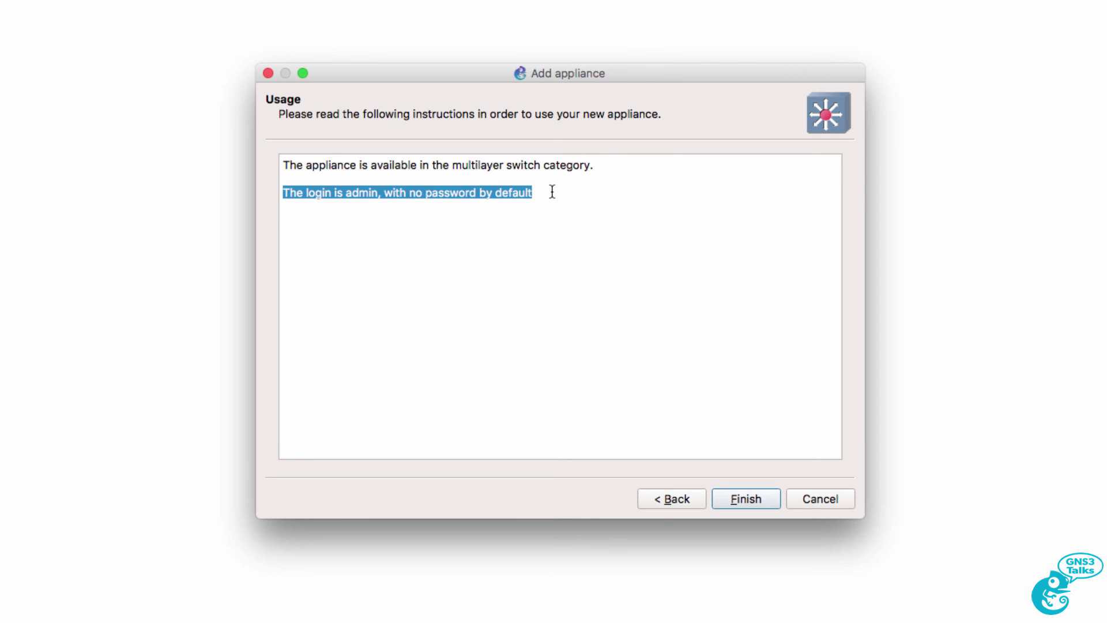
pyautogui.moveTo(634, 178); pyautogui.dragTo(333, 148)
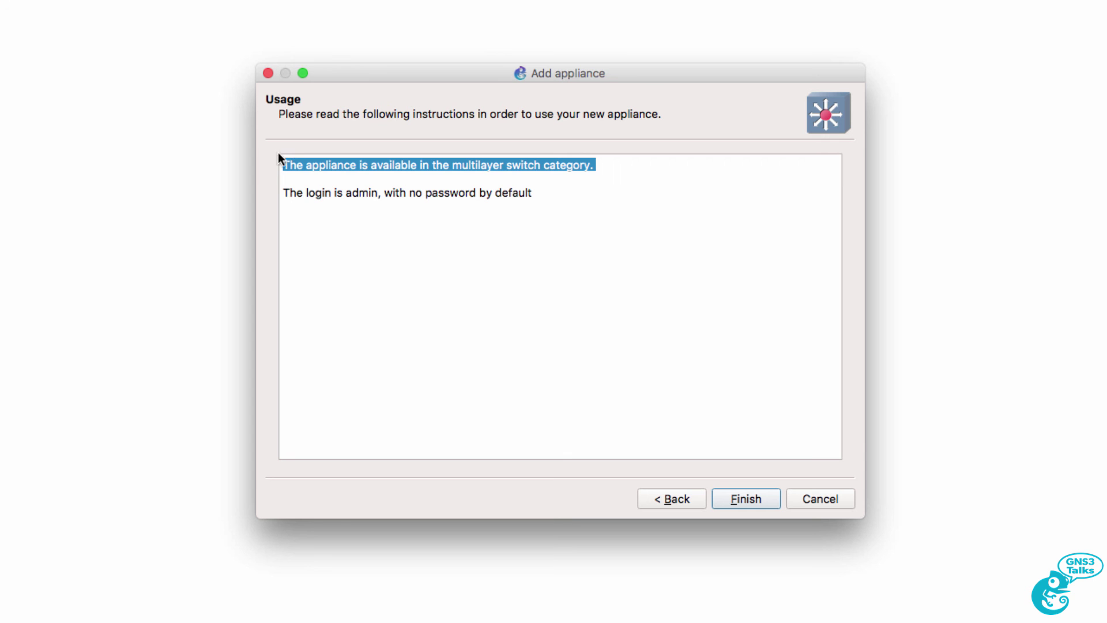
pyautogui.click(744, 504)
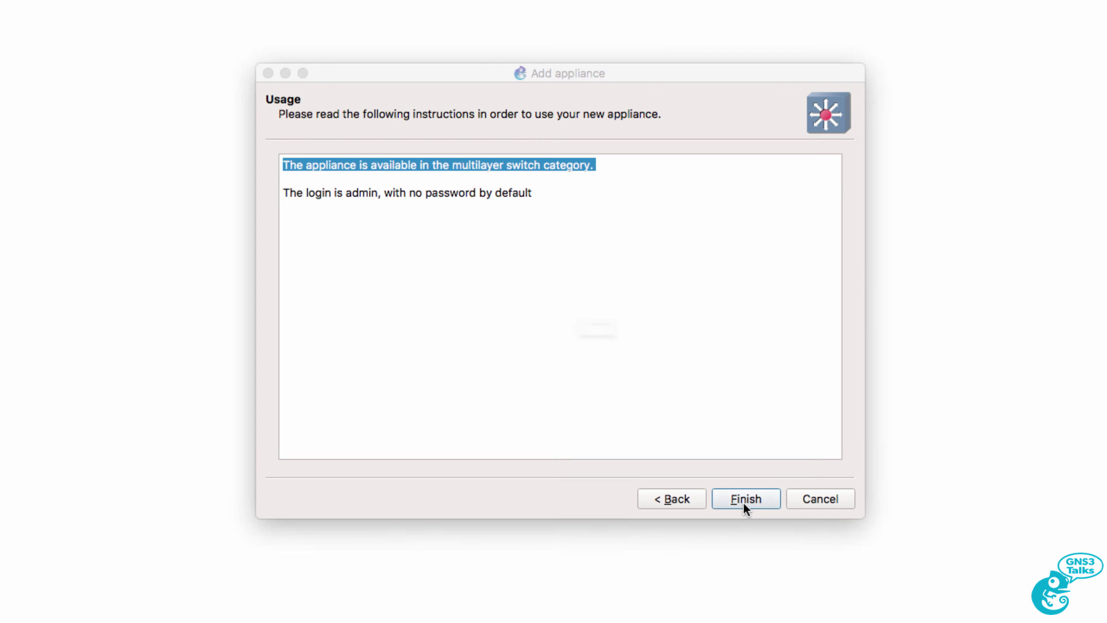
pyautogui.click(694, 364)
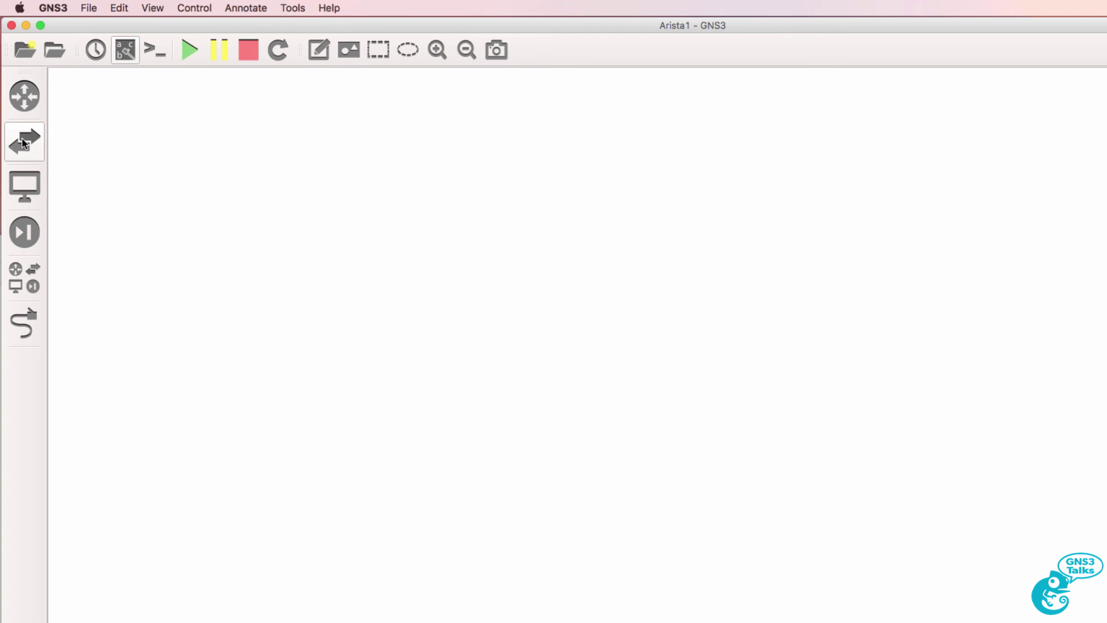
# Place two Arista vEOS 4.17.2F switches side by side on the canvas
pyautogui.click(23, 143)
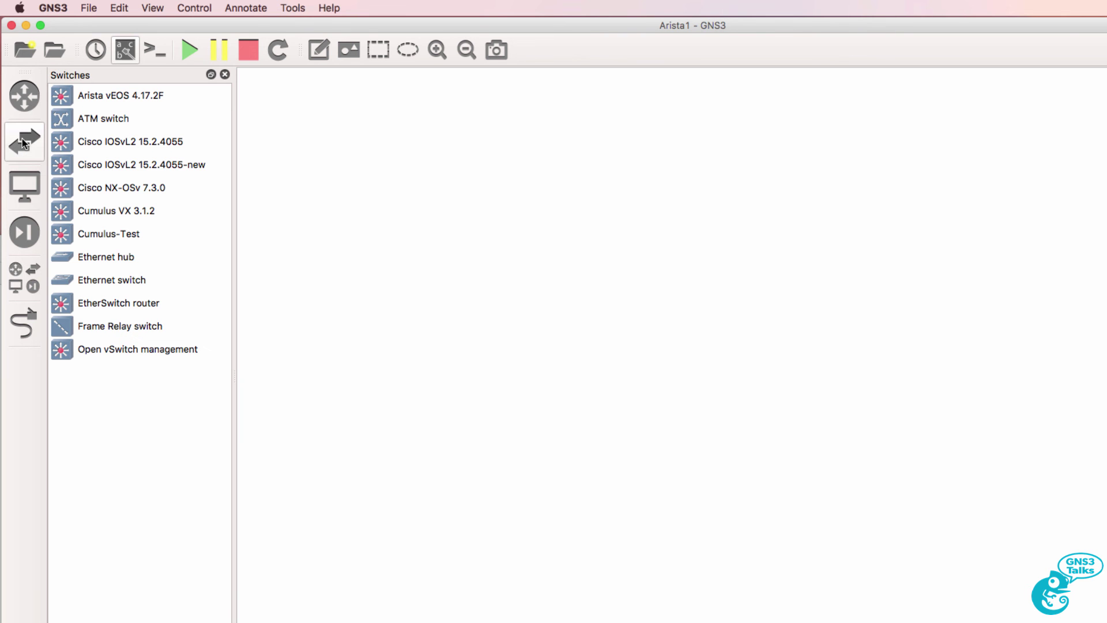
pyautogui.click(123, 96)
pyautogui.moveTo(123, 95); pyautogui.dragTo(503, 232)
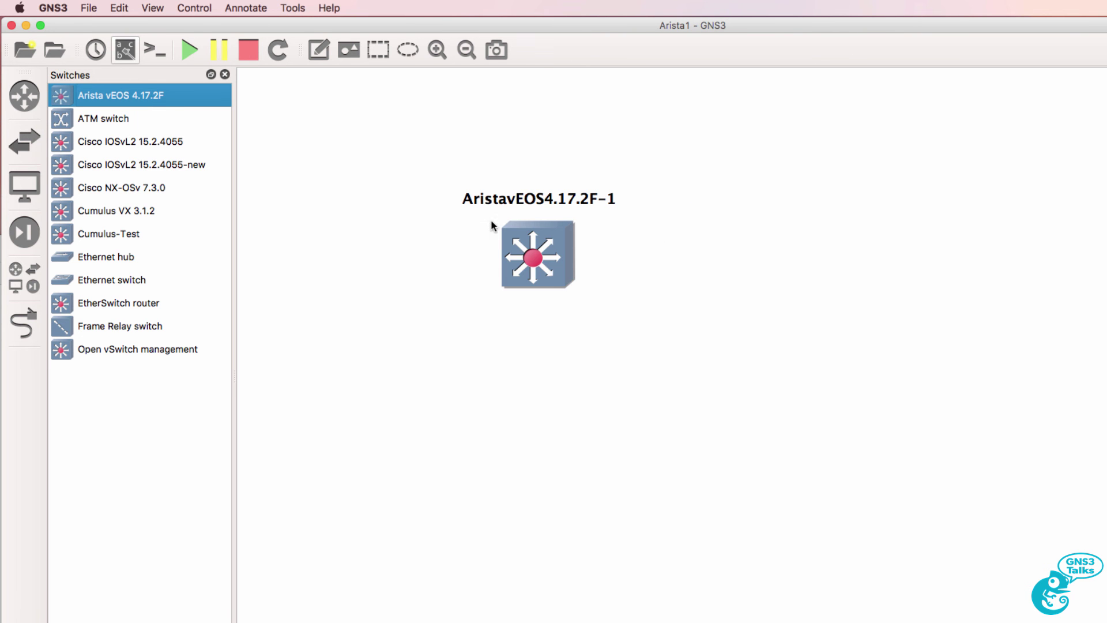
pyautogui.moveTo(166, 102); pyautogui.dragTo(816, 257)
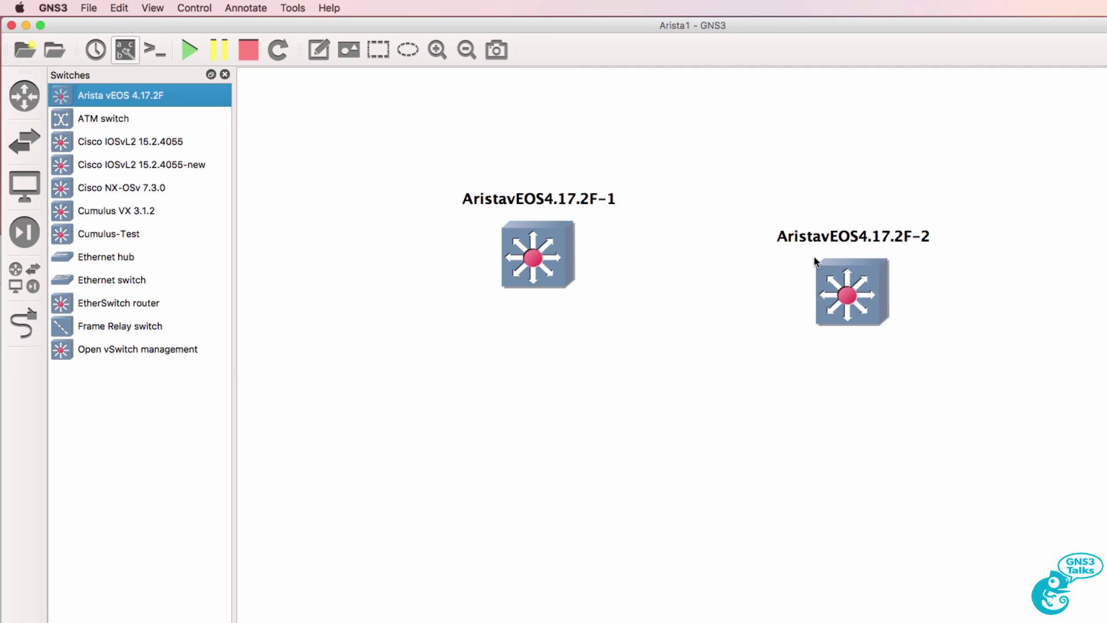
pyautogui.moveTo(859, 303); pyautogui.dragTo(889, 261)
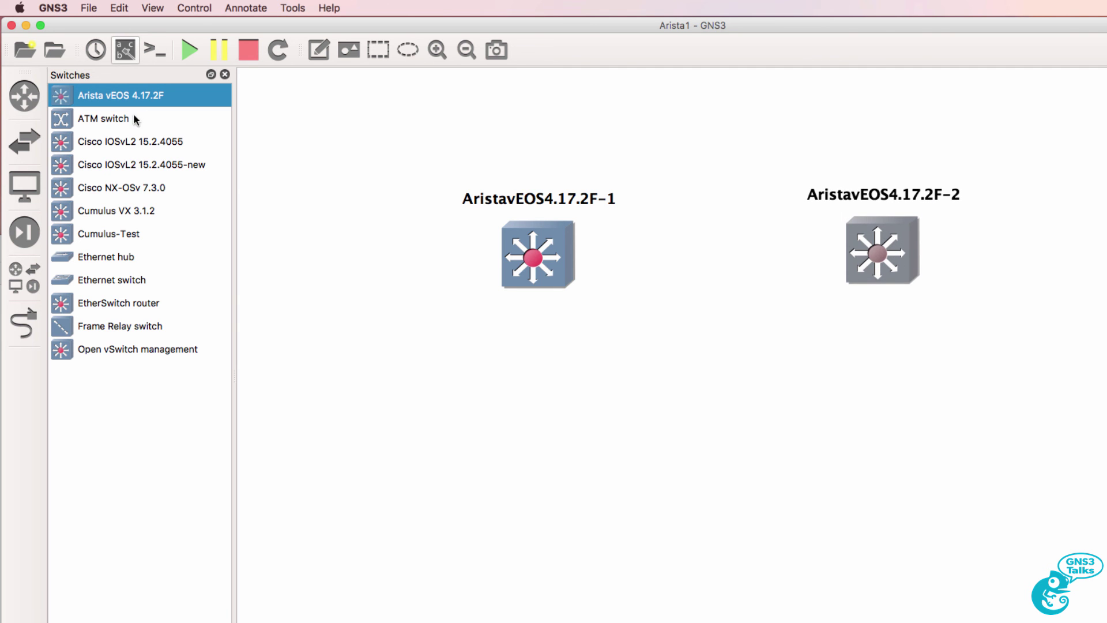
pyautogui.click(225, 74)
# Link Ethernet1 on the first switch to Ethernet1 on the second switch
pyautogui.click(24, 323)
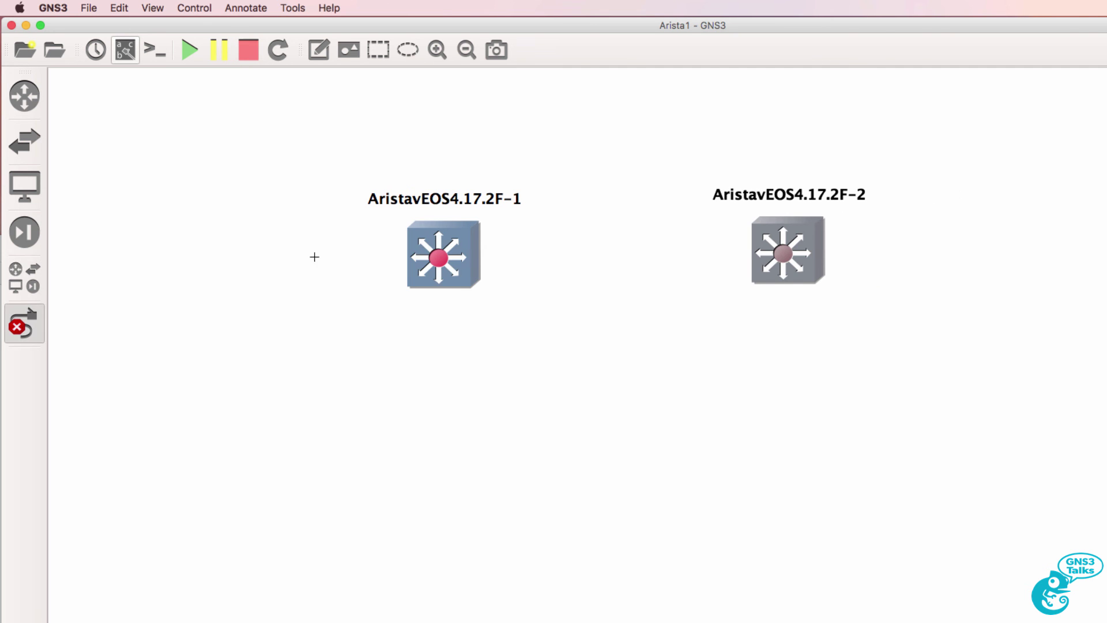
pyautogui.click(447, 251)
pyautogui.click(499, 272)
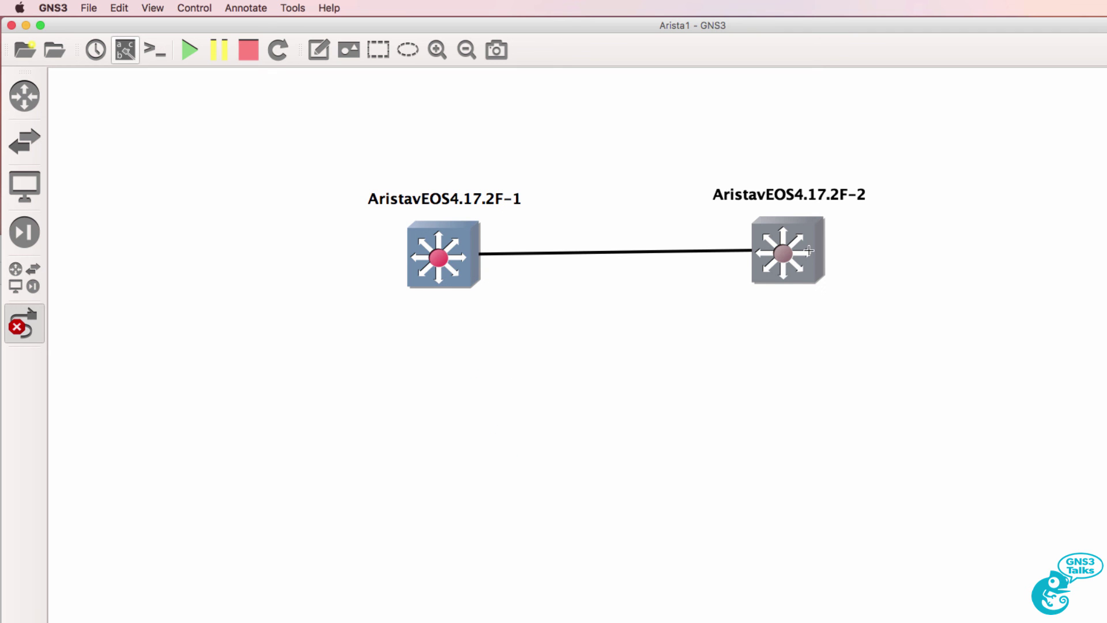
pyautogui.click(809, 251)
pyautogui.click(851, 276)
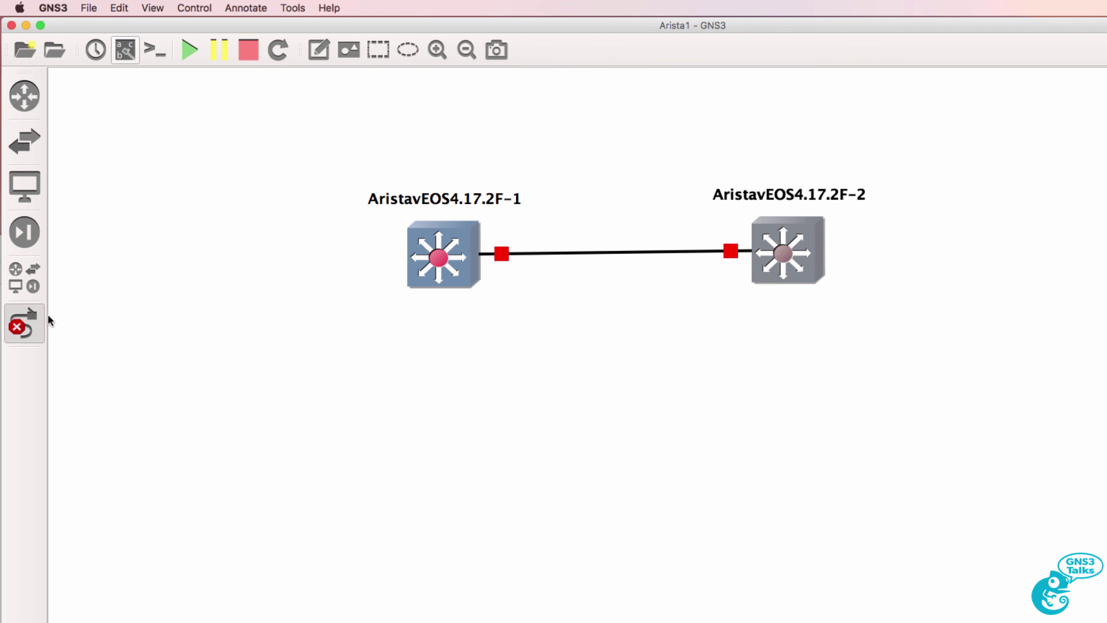
pyautogui.click(24, 323)
# Align both switches and the e0/0 label so the link runs straight
pyautogui.moveTo(743, 275); pyautogui.dragTo(741, 275)
pyautogui.scroll(-3, 617, 231)
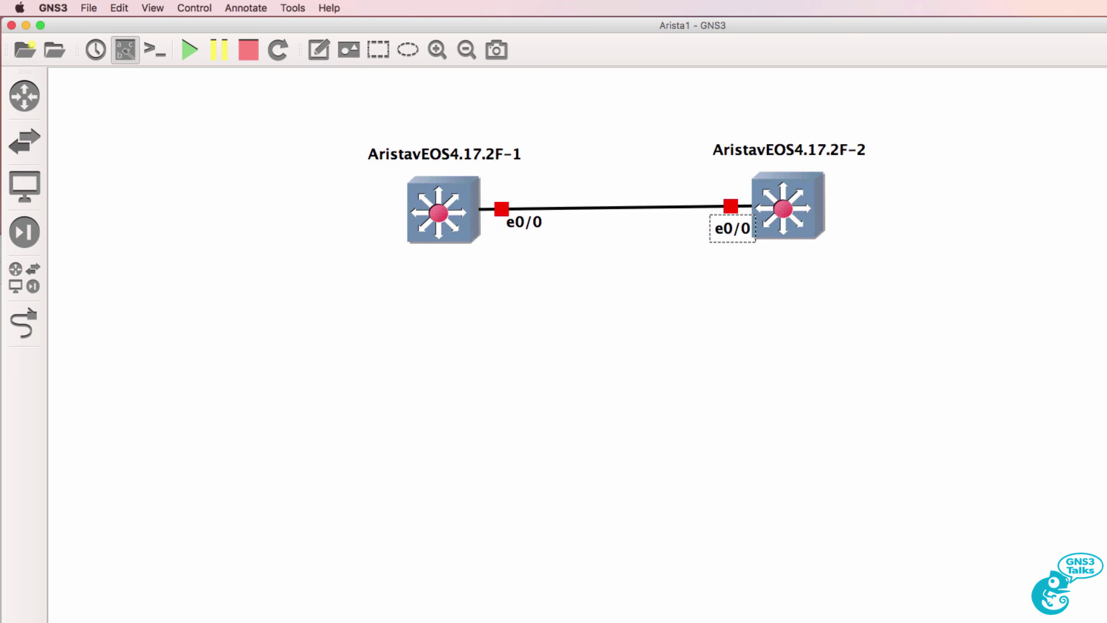
pyautogui.moveTo(779, 167); pyautogui.dragTo(781, 156)
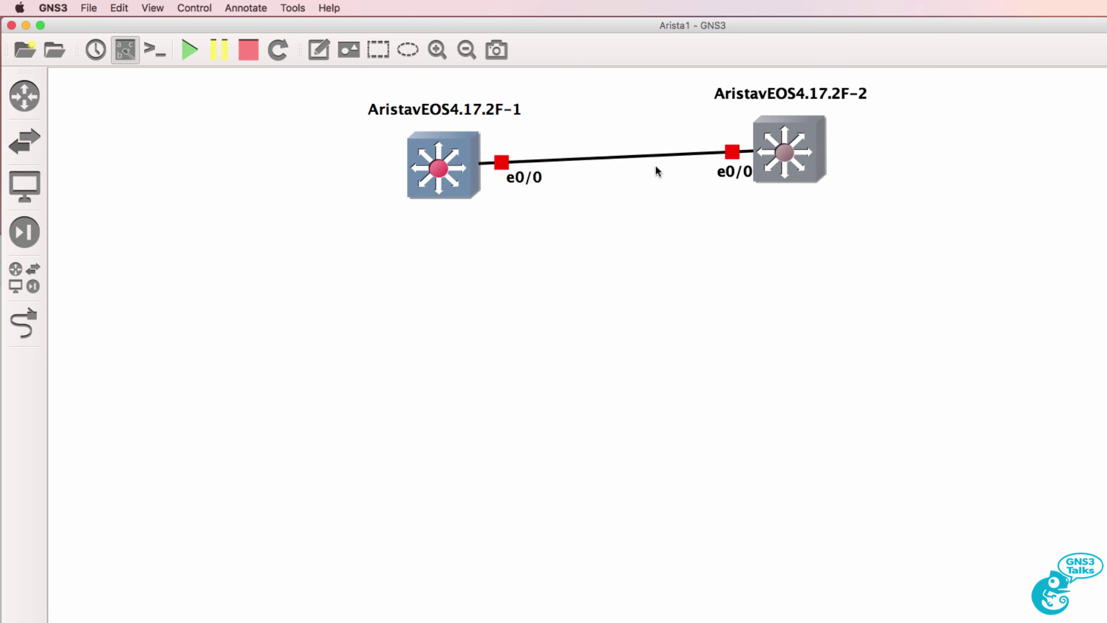
pyautogui.moveTo(435, 161); pyautogui.dragTo(430, 147)
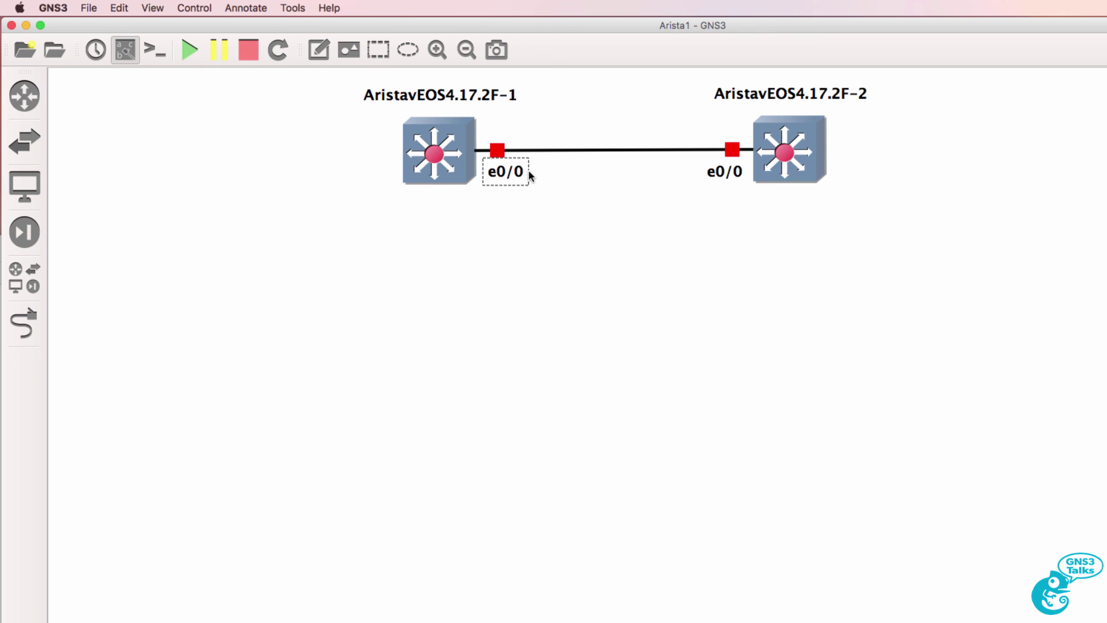
# Start both Arista switches, open their telnet consoles, and put the first console top-left
pyautogui.click(188, 58)
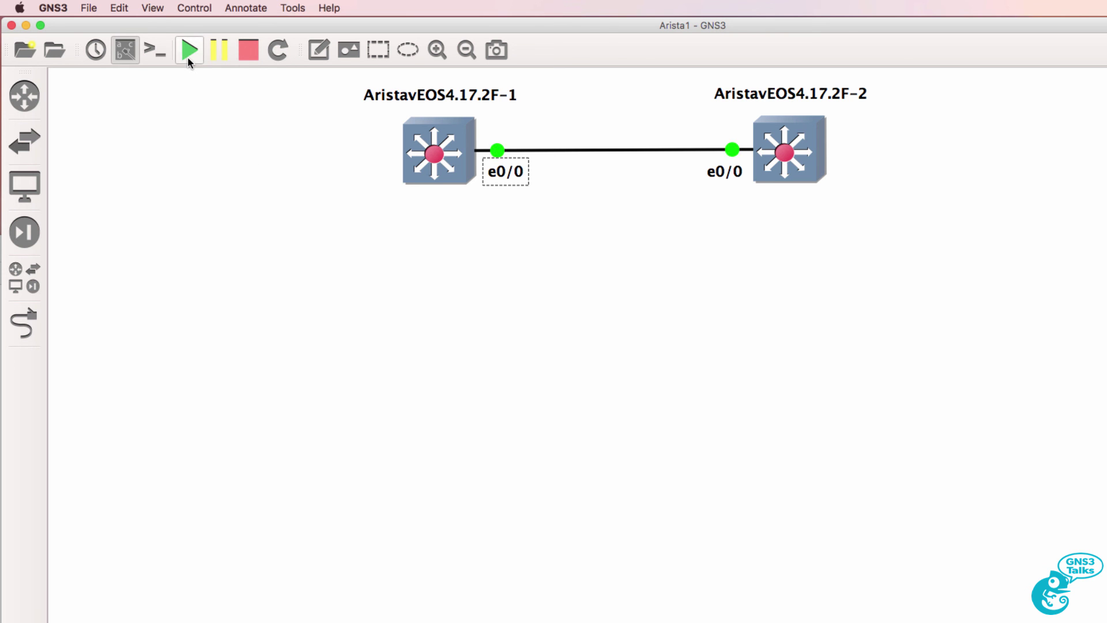
pyautogui.click(157, 55)
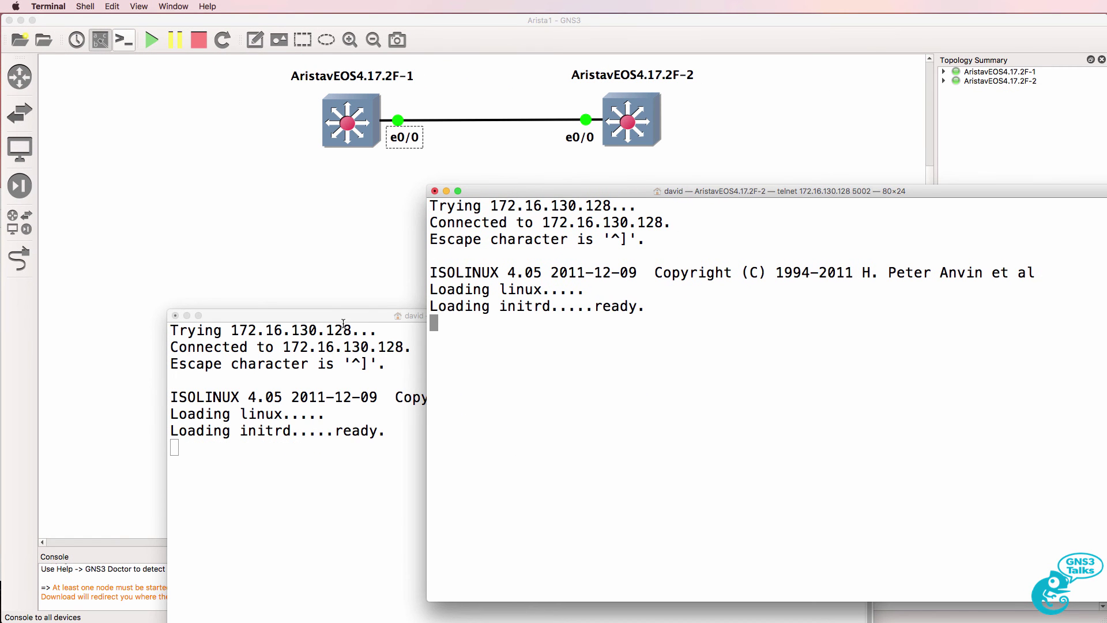
pyautogui.moveTo(343, 323); pyautogui.dragTo(194, 195)
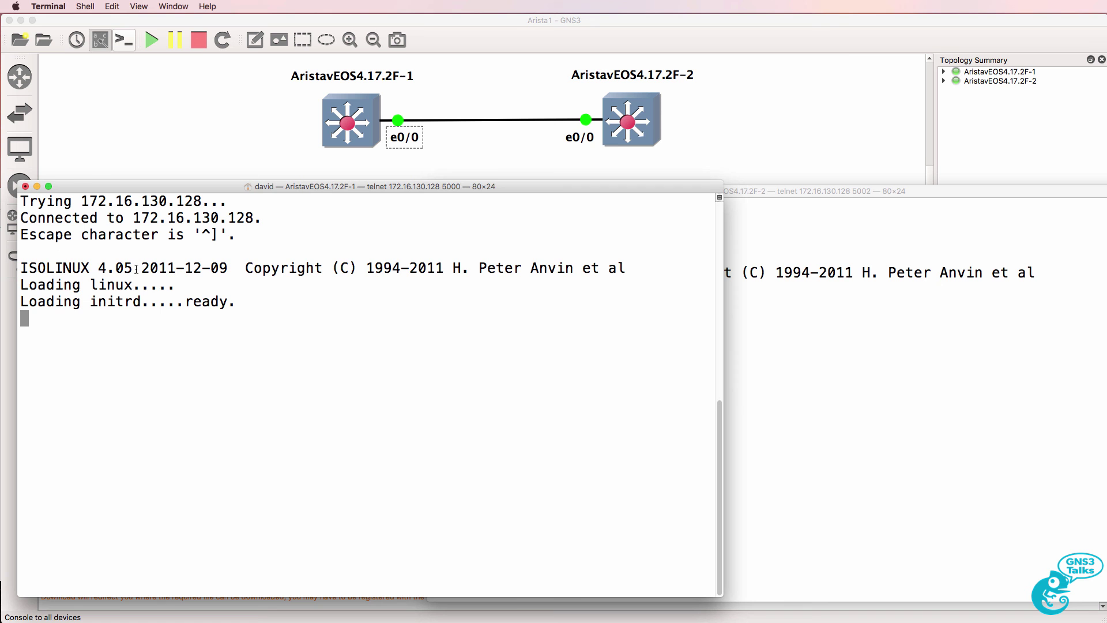
pyautogui.moveTo(31, 266); pyautogui.dragTo(303, 268)
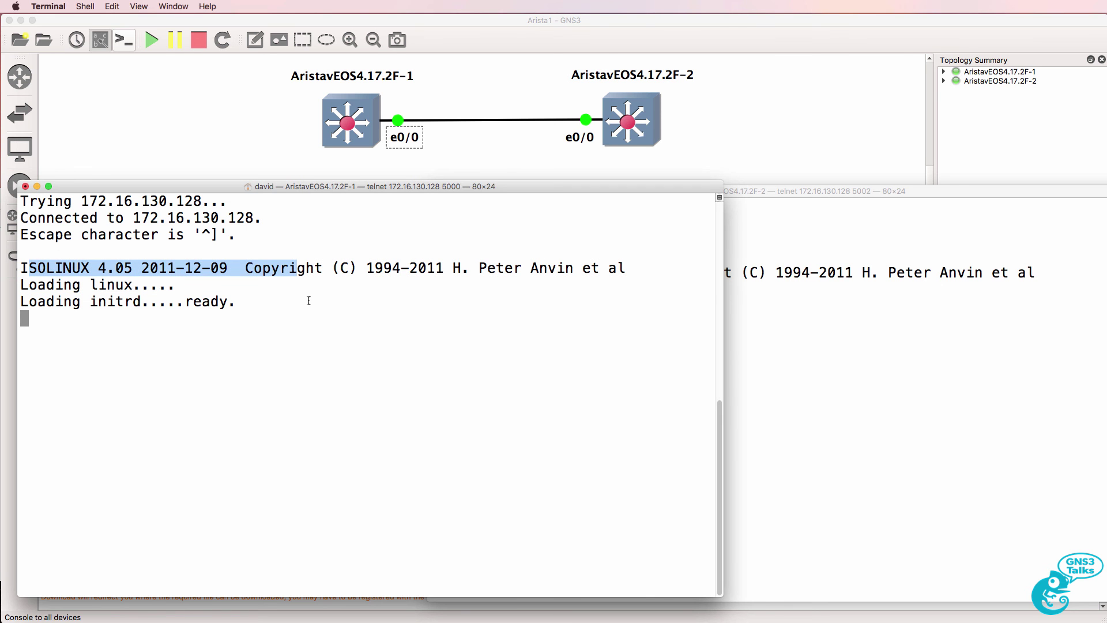
pyautogui.click(308, 300)
# Move the second switch's console beside the first and highlight its Booting flash:/vEOS-lab.swi line
pyautogui.click(807, 189)
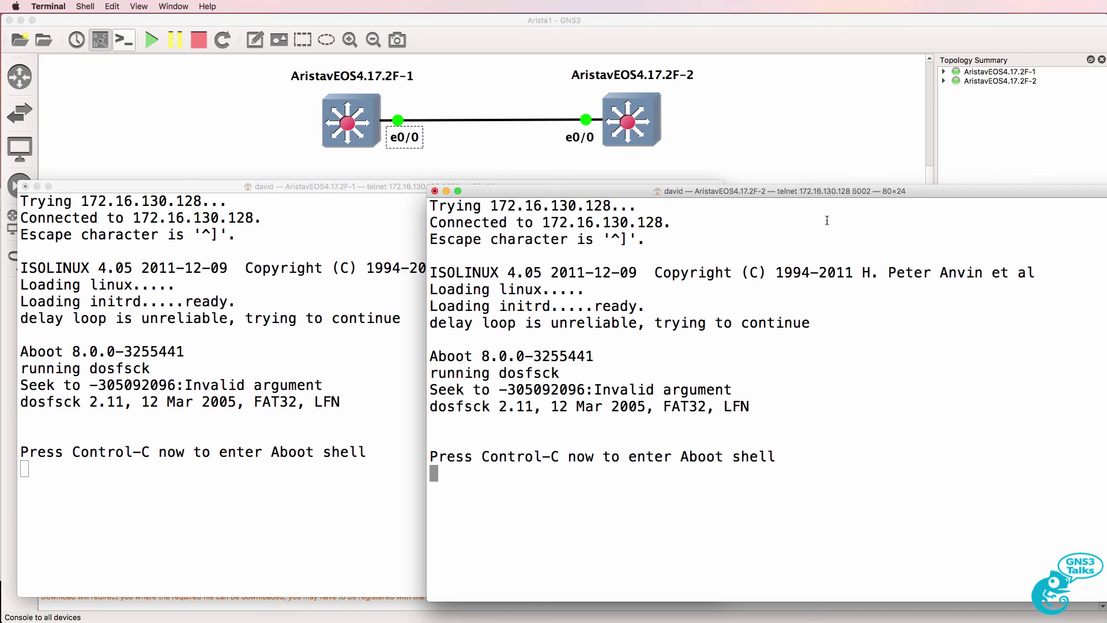
pyautogui.moveTo(807, 188); pyautogui.dragTo(769, 189)
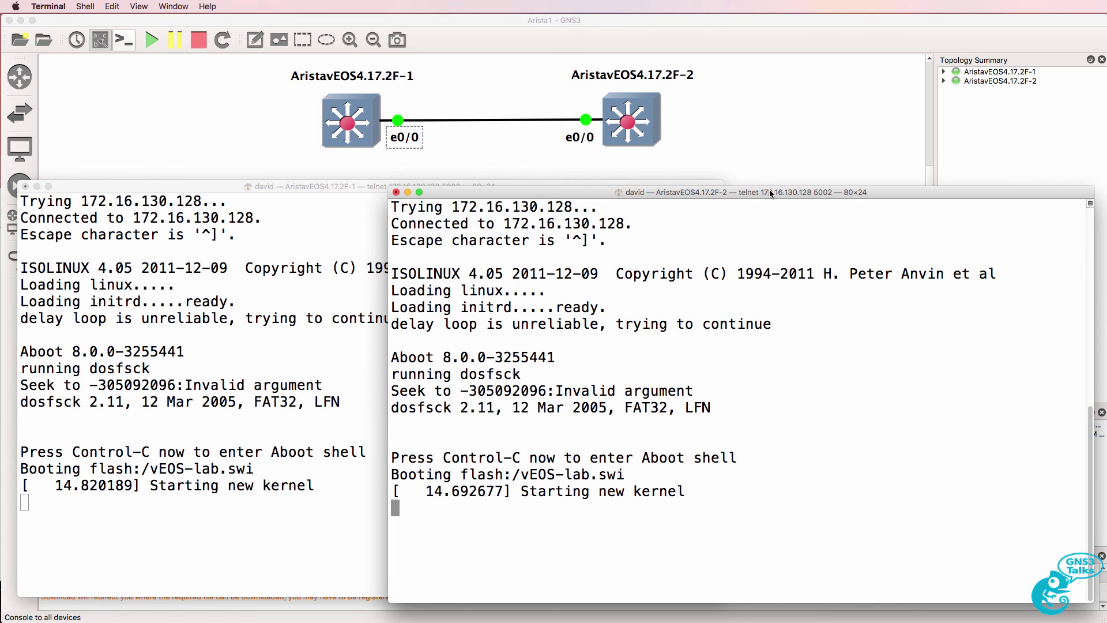
pyautogui.moveTo(626, 474); pyautogui.dragTo(392, 474)
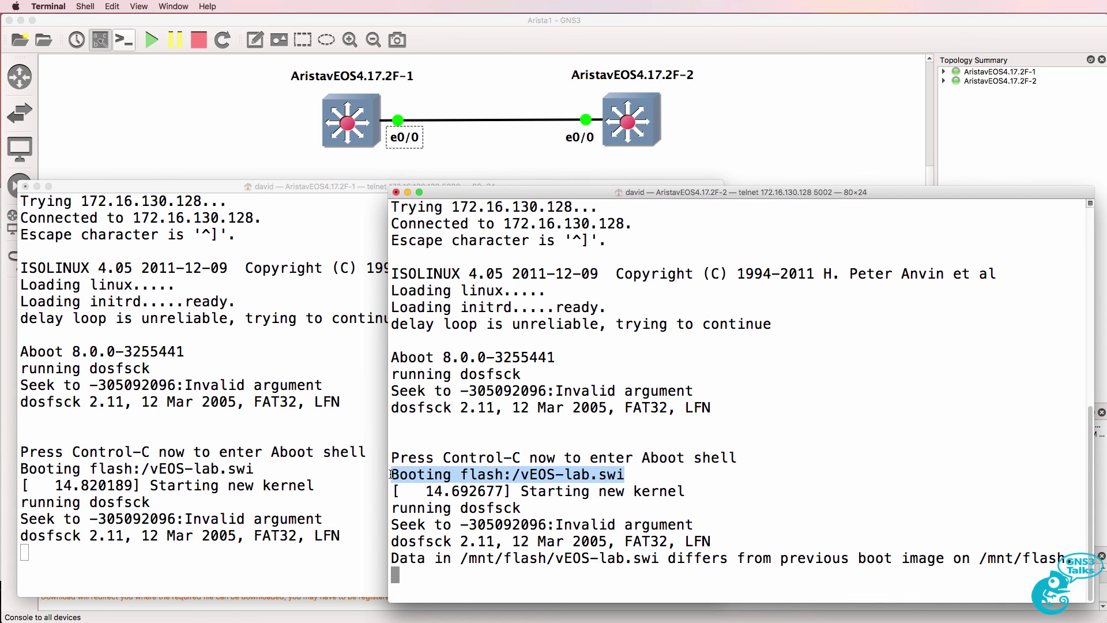